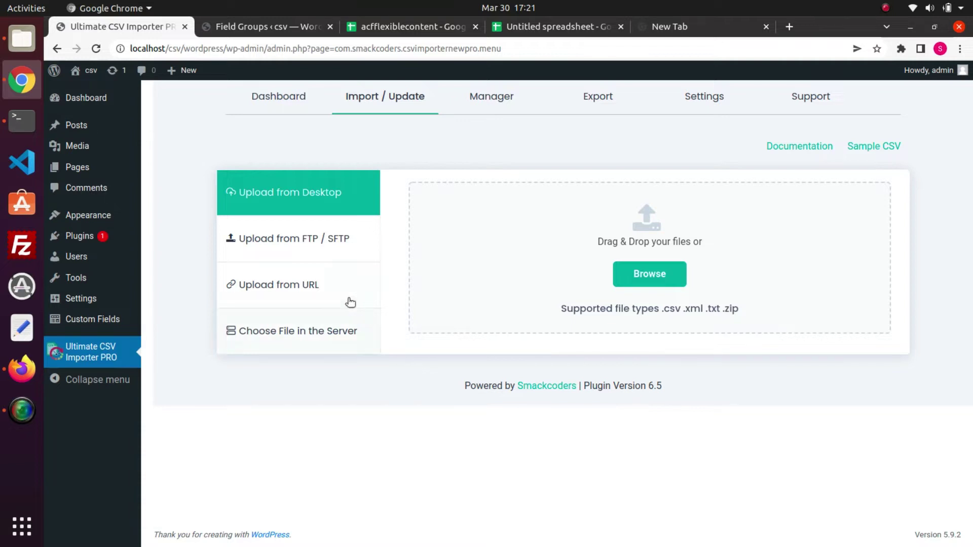
Open the ACF flexiblecontent field group and expand flexible_field to review its flex_label sub-fields.
click(234, 31)
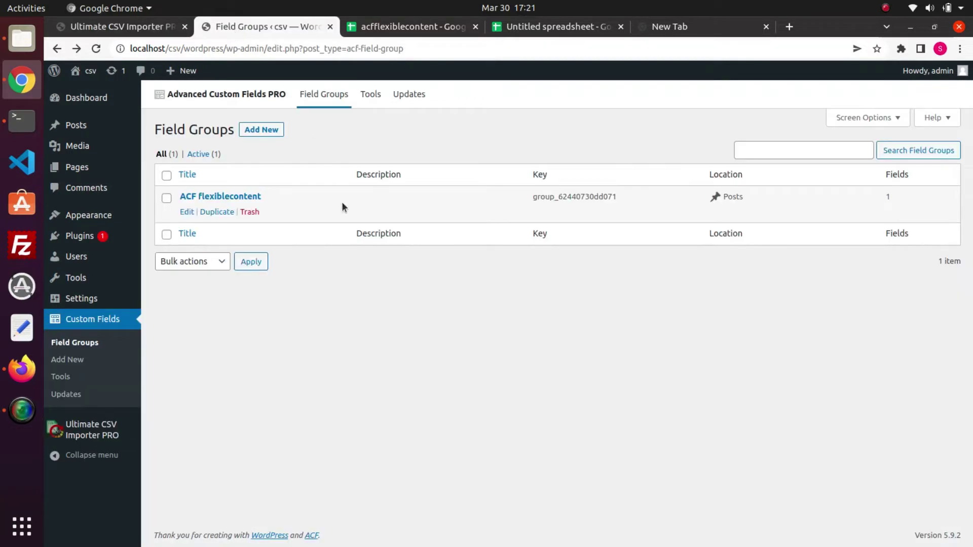
click(187, 213)
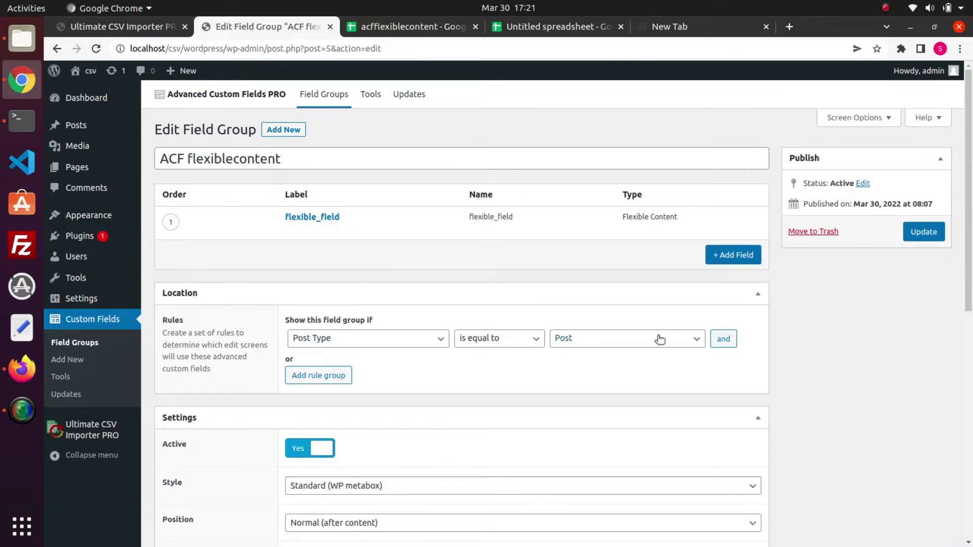
scroll(507, 284, down, 2)
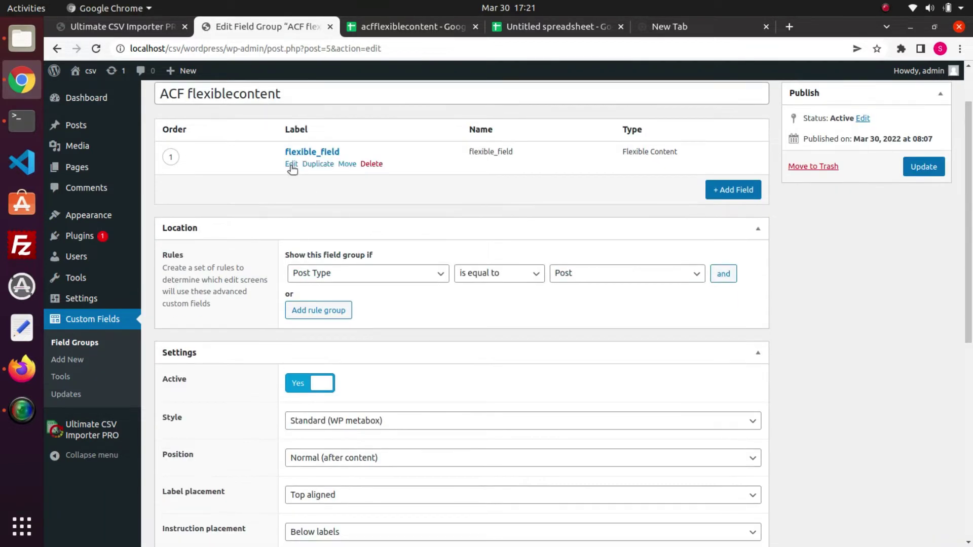
click(292, 165)
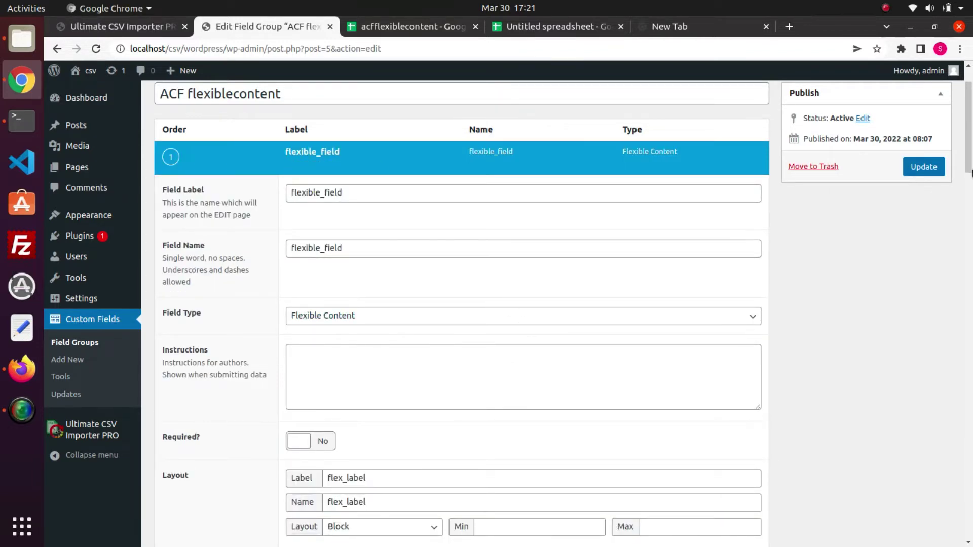
scroll(971, 168, down, 9)
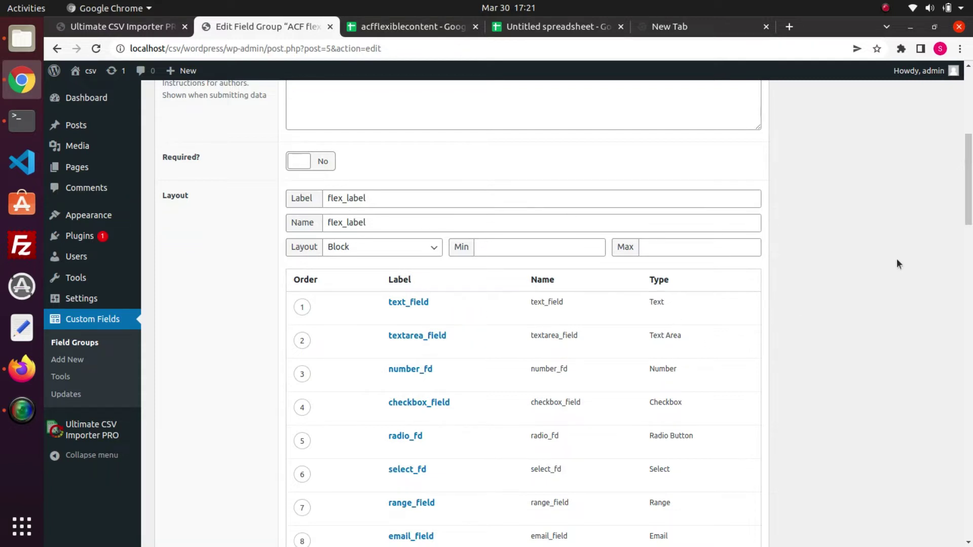
scroll(970, 234, down, 2)
drag(971, 233, 946, 358)
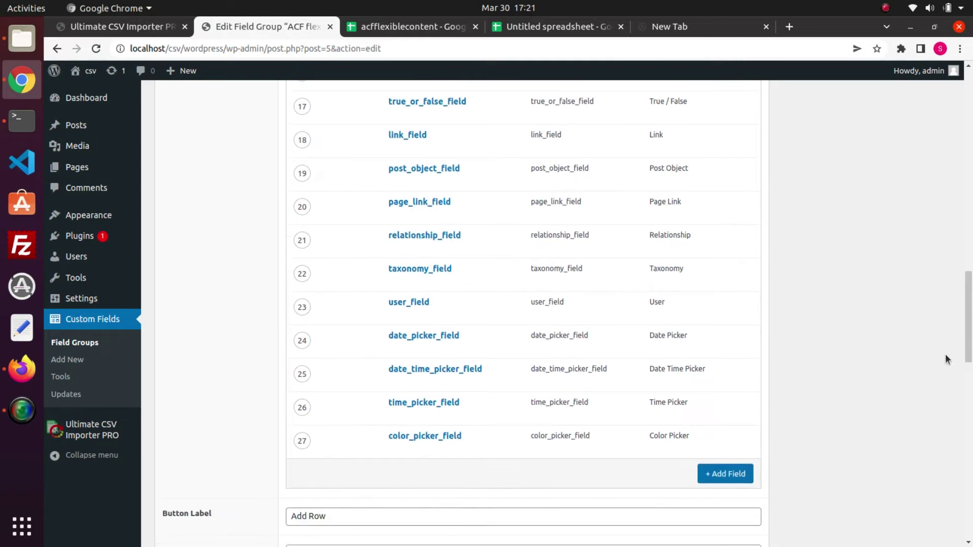
Inspect the row 2 post_title, post_content, post_status, post_author and text_field values in the acfflexiblecontent sheet.
click(384, 28)
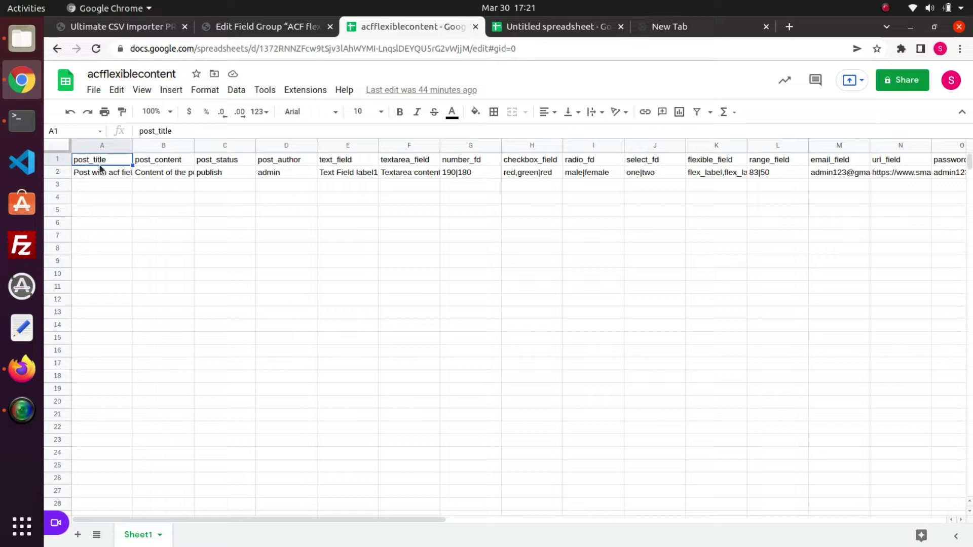
click(109, 177)
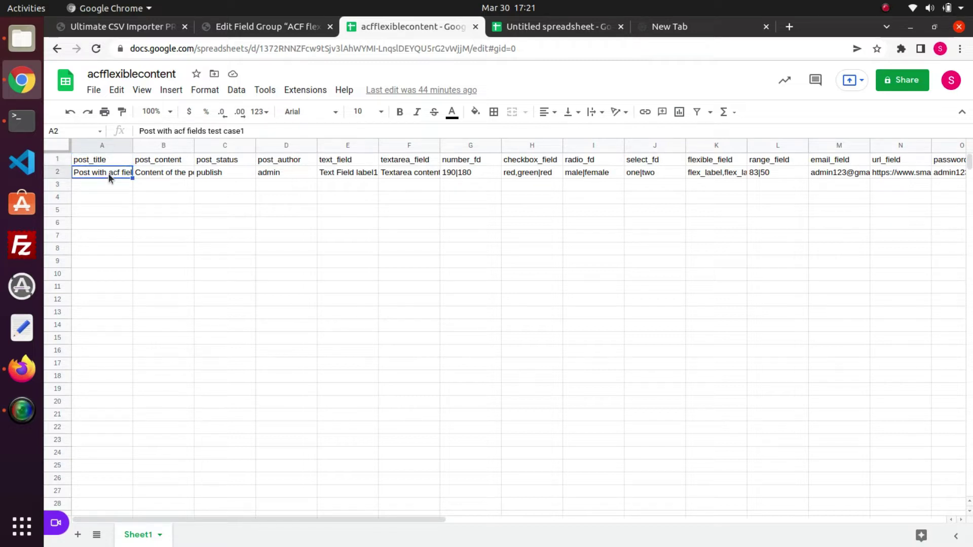
click(157, 160)
click(169, 173)
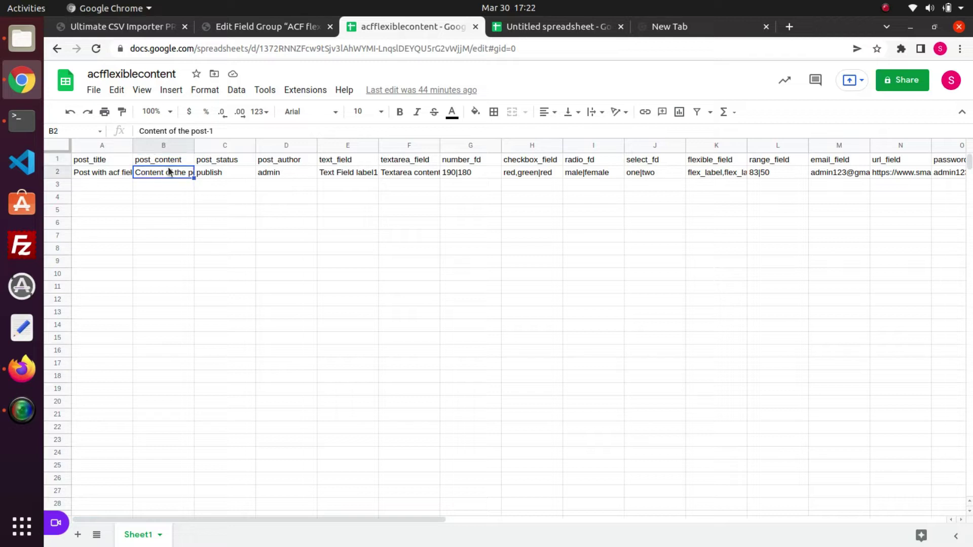
click(222, 161)
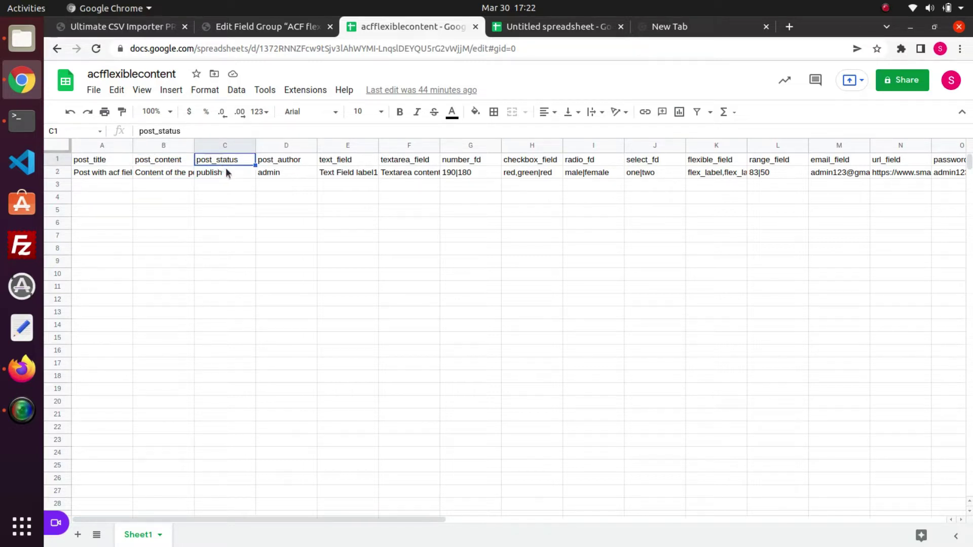
click(227, 173)
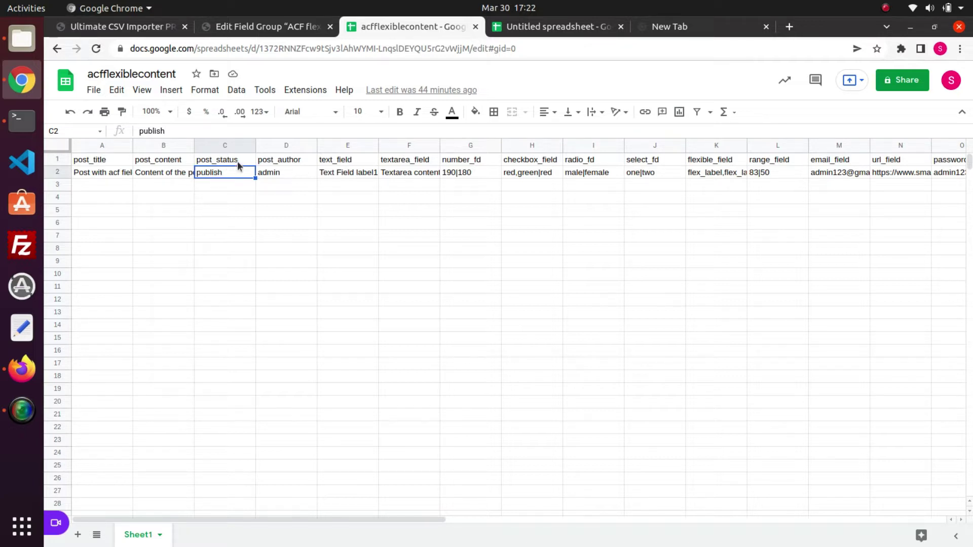
click(287, 163)
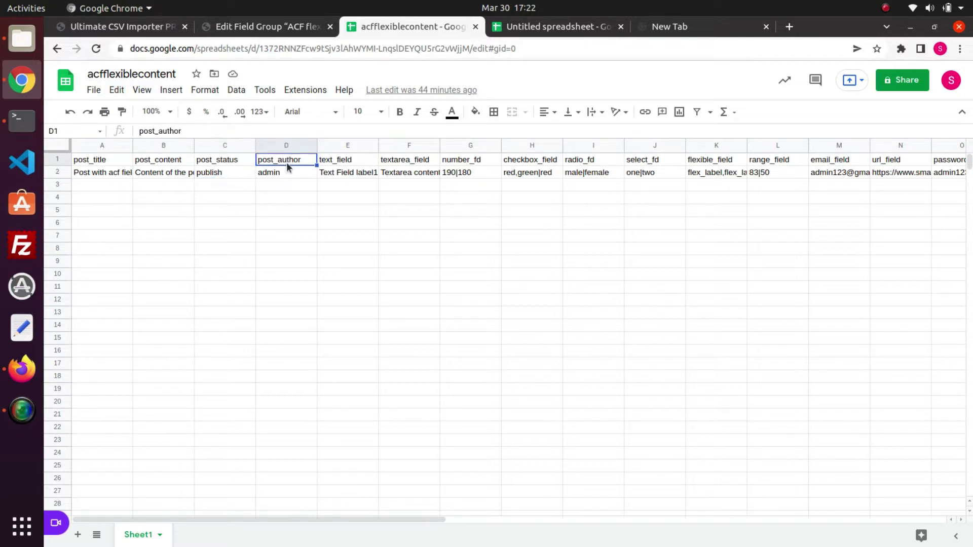
click(292, 172)
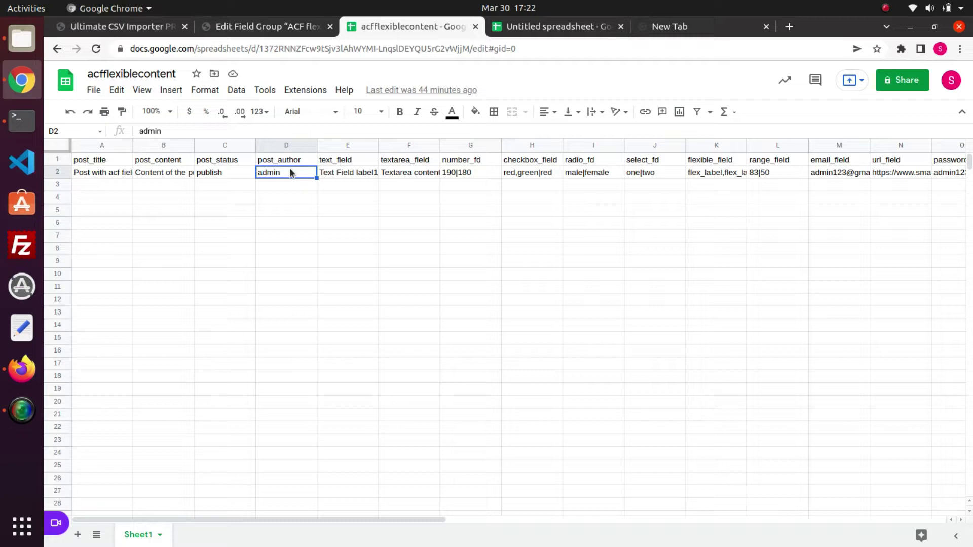
click(339, 159)
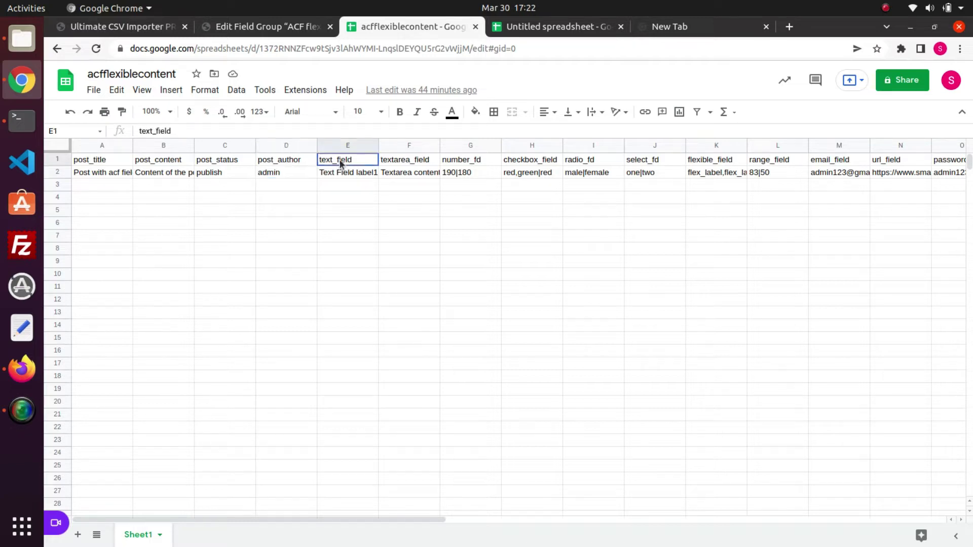
click(349, 172)
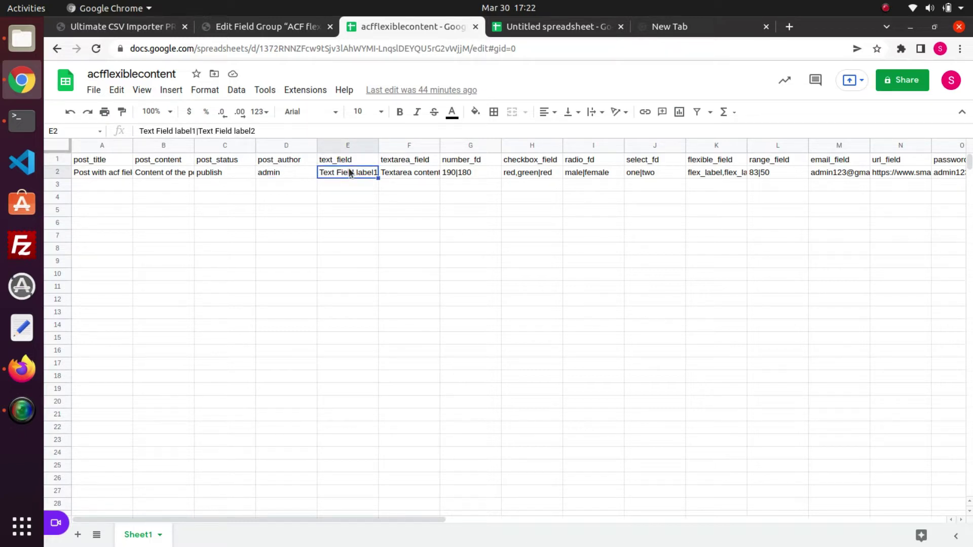
double_click(350, 172)
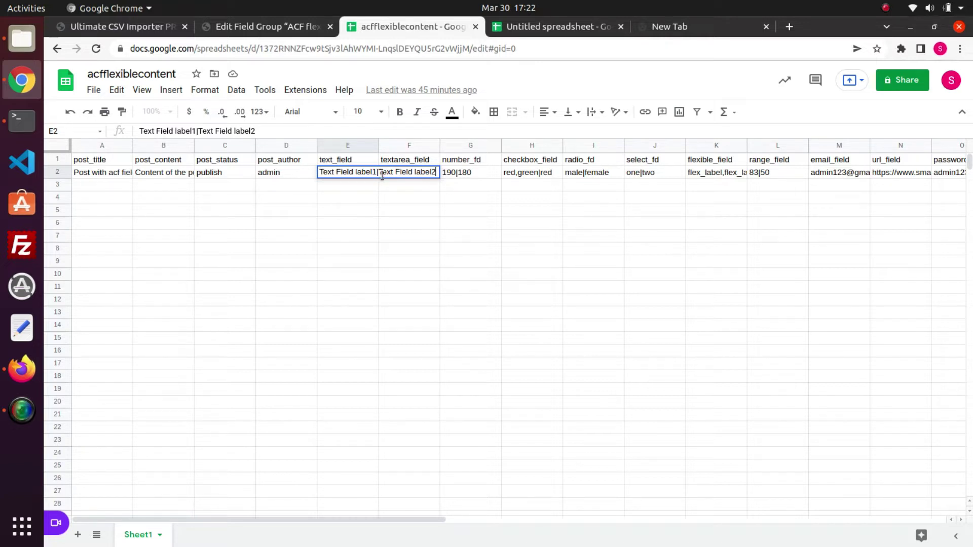
click(411, 161)
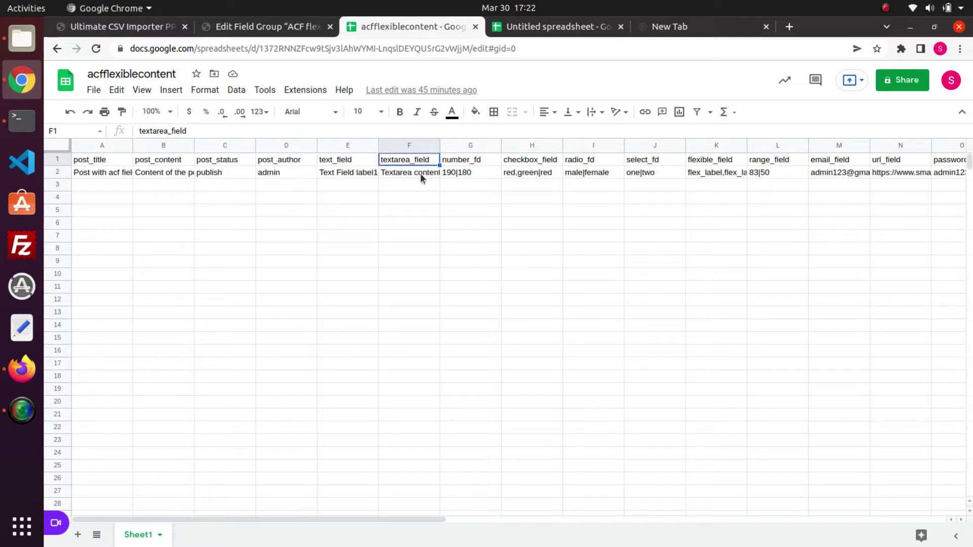
double_click(420, 173)
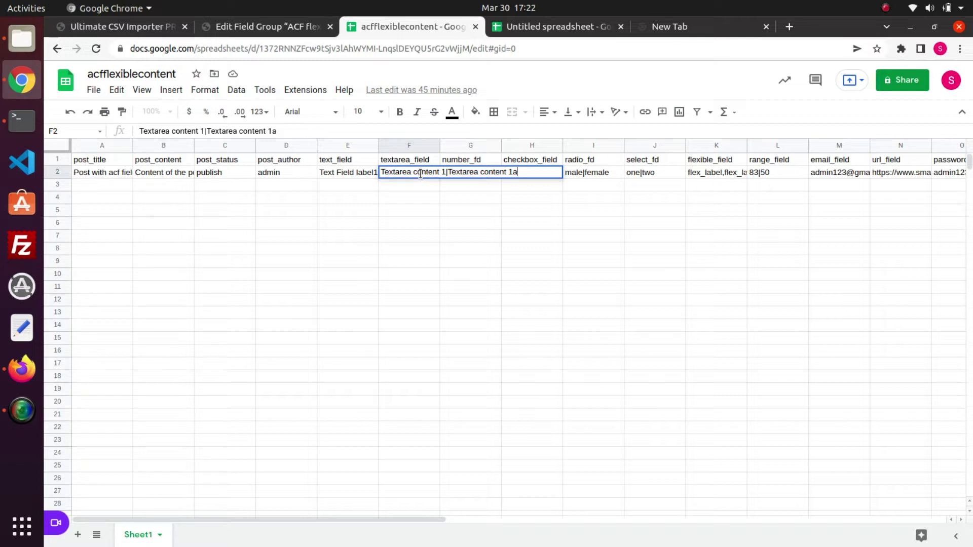
click(462, 160)
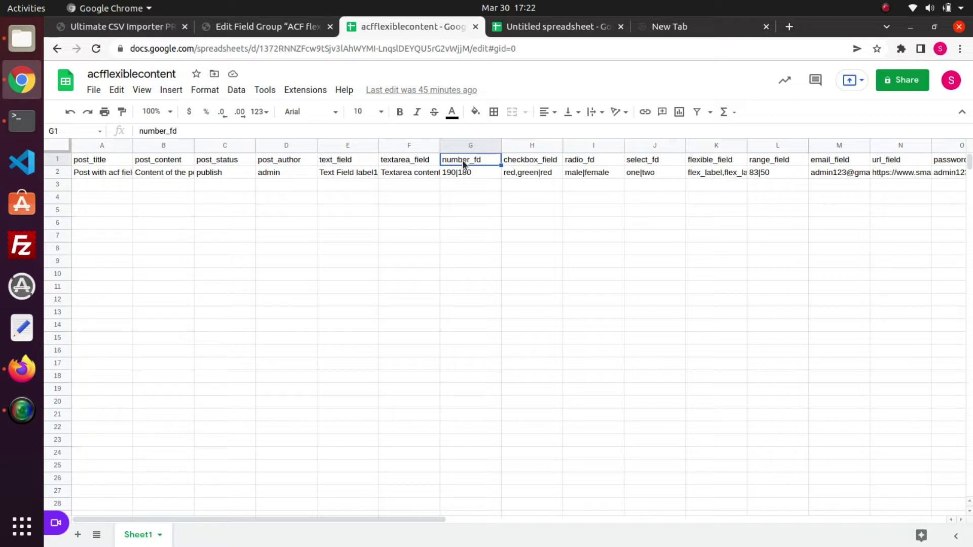
click(467, 172)
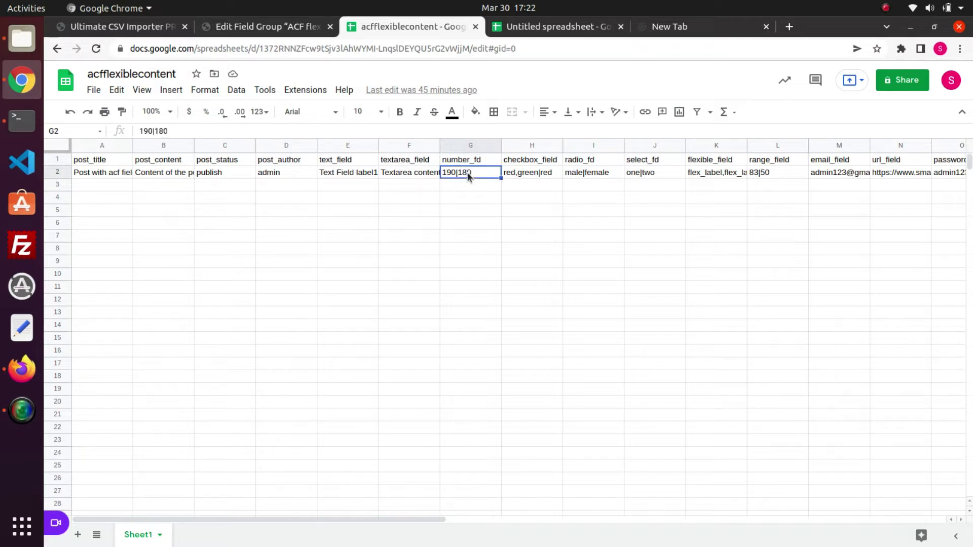
click(545, 163)
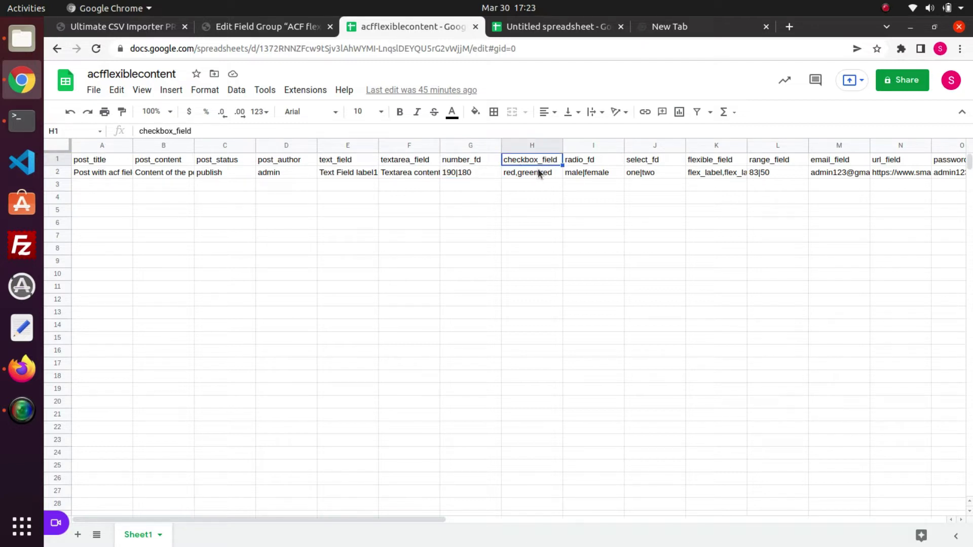
double_click(539, 173)
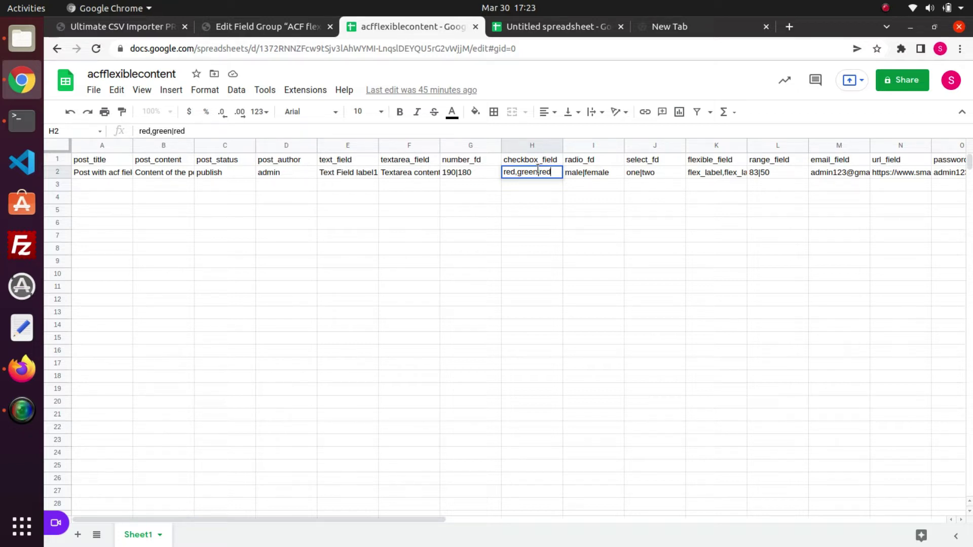
click(585, 163)
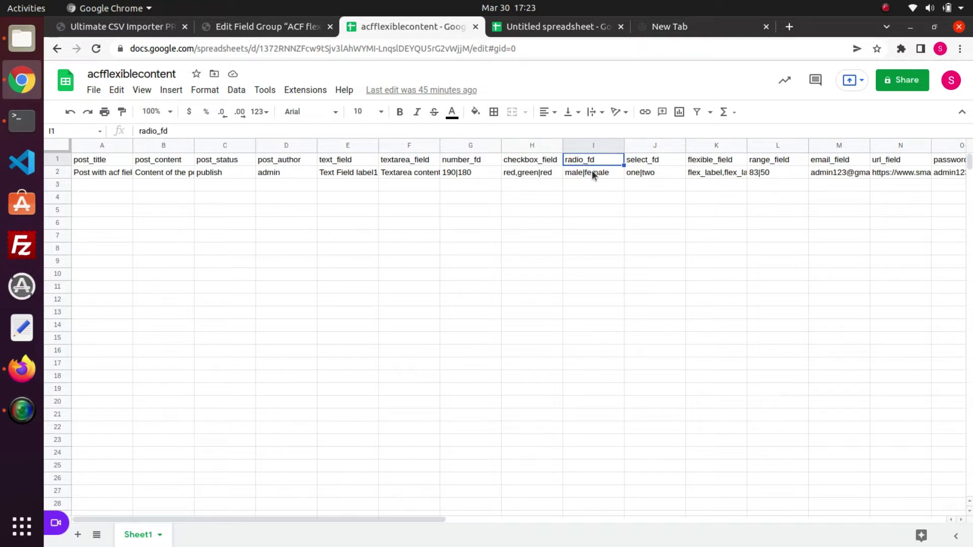
click(592, 171)
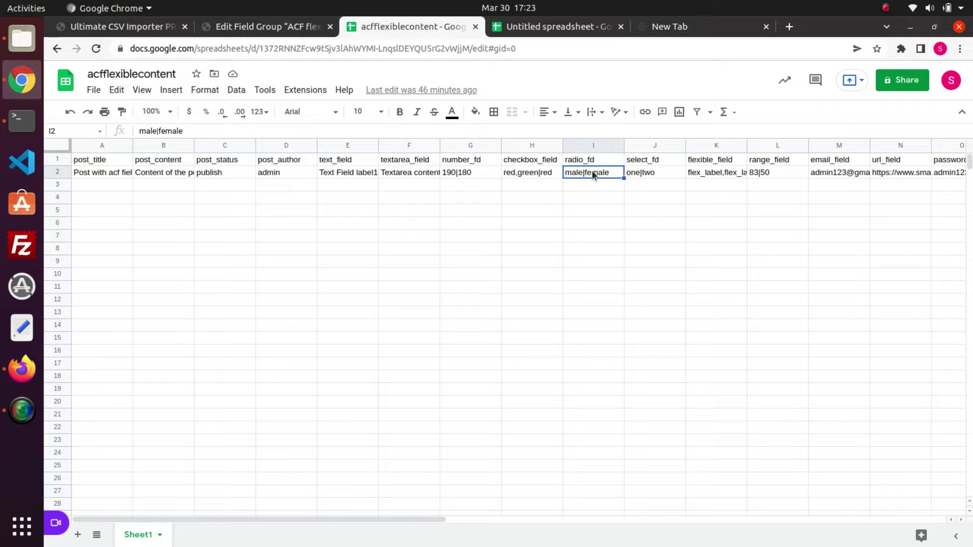
click(646, 164)
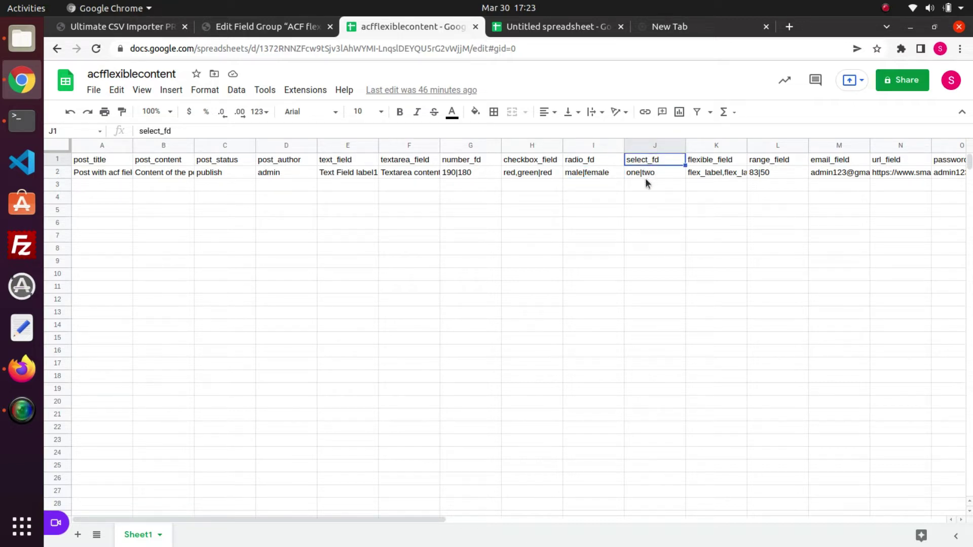
click(646, 176)
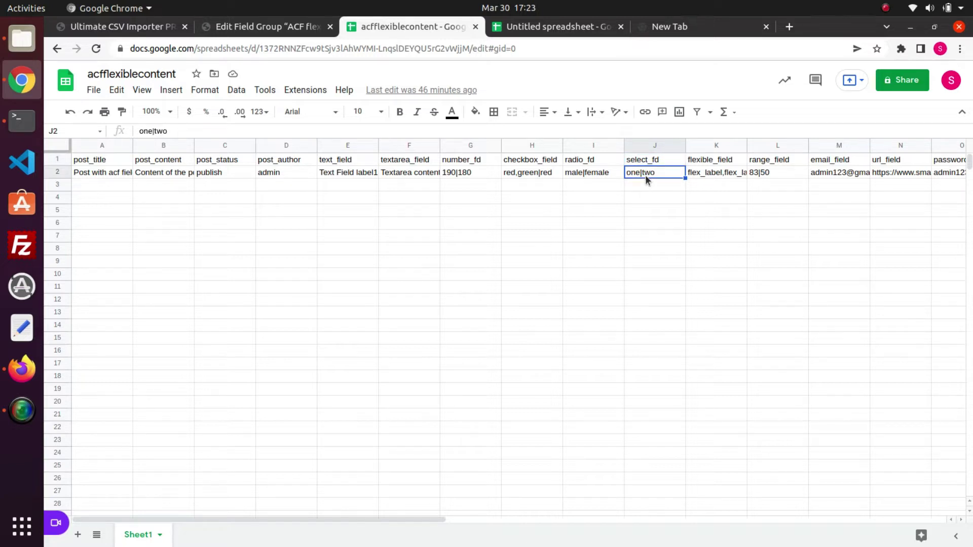
click(704, 162)
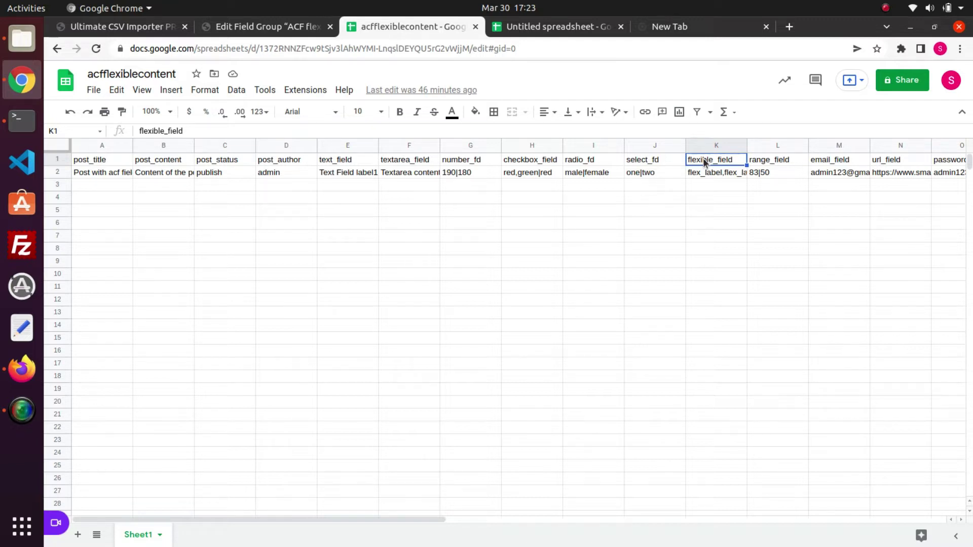
click(709, 174)
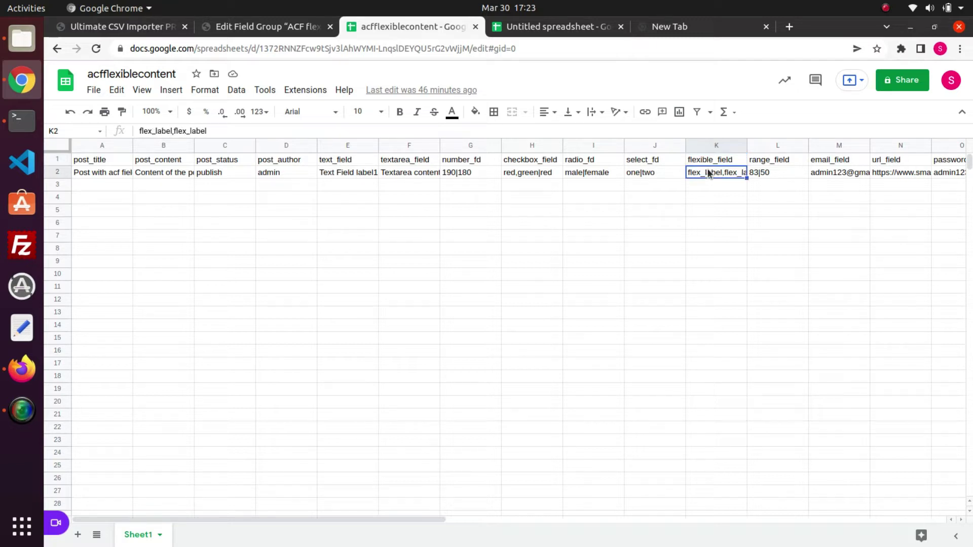
double_click(709, 173)
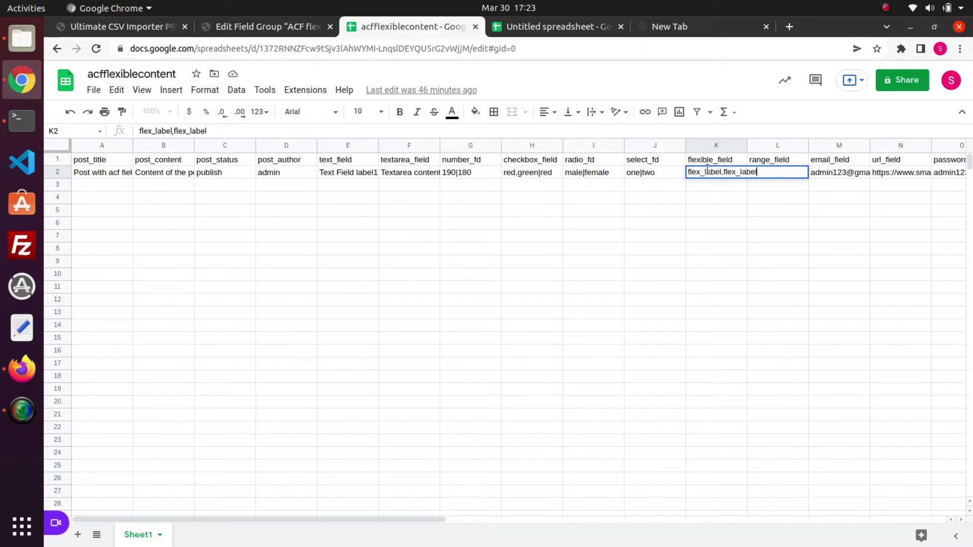
click(722, 174)
click(758, 161)
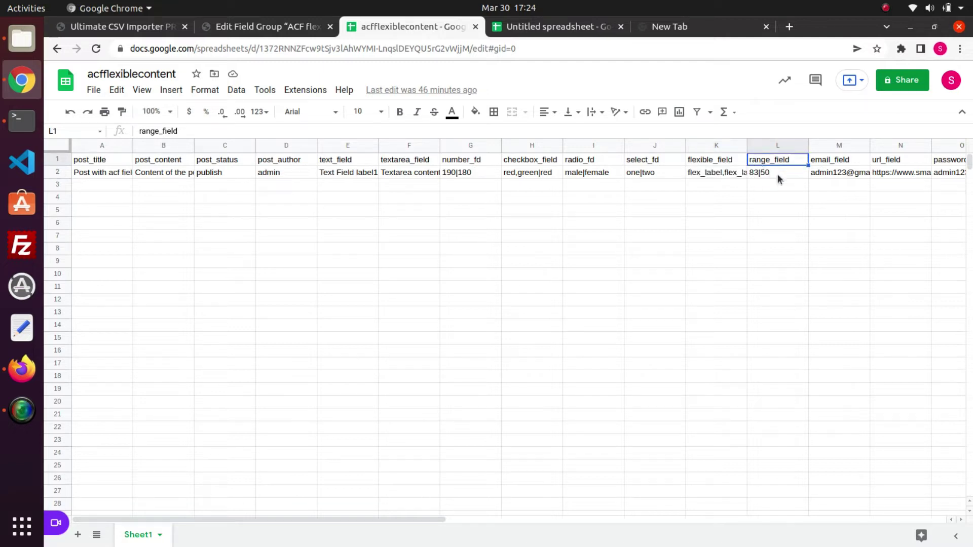
click(778, 174)
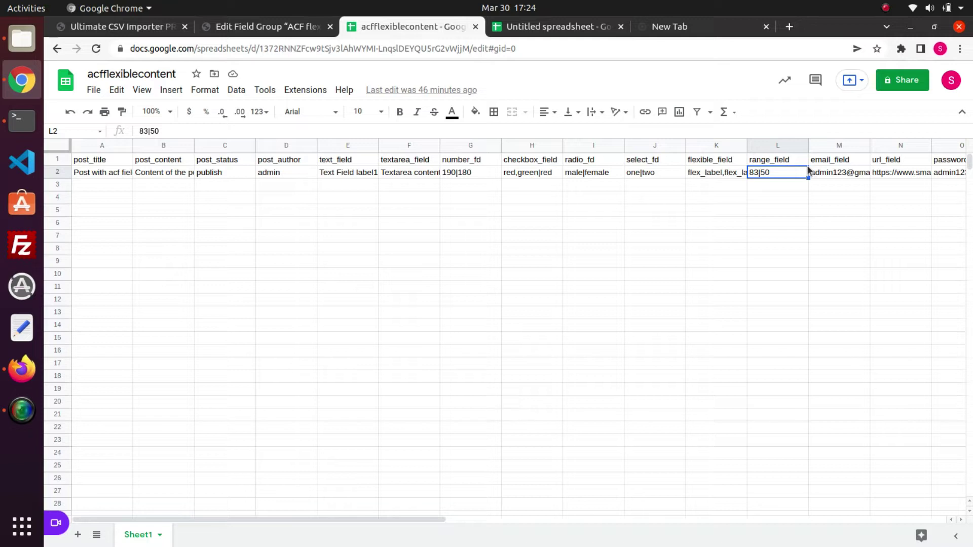
click(835, 160)
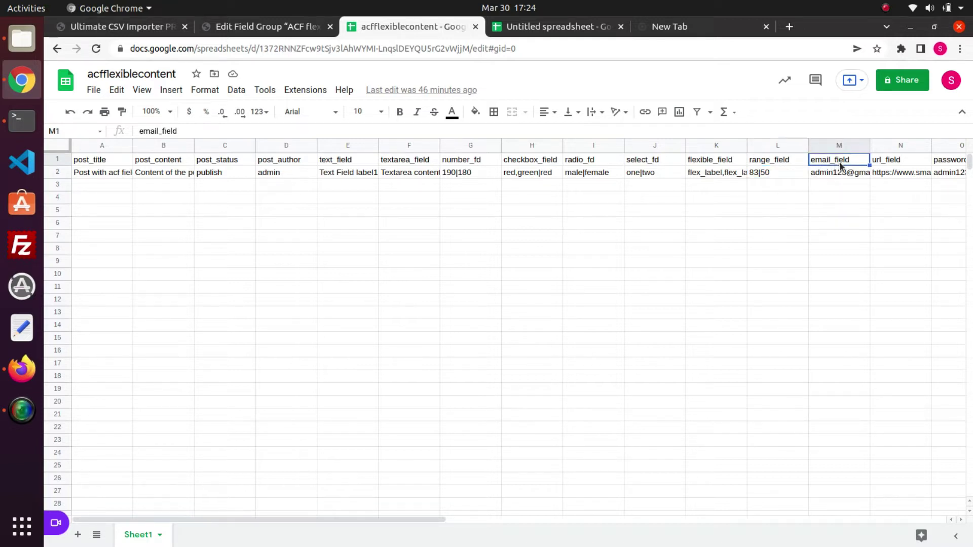
double_click(828, 171)
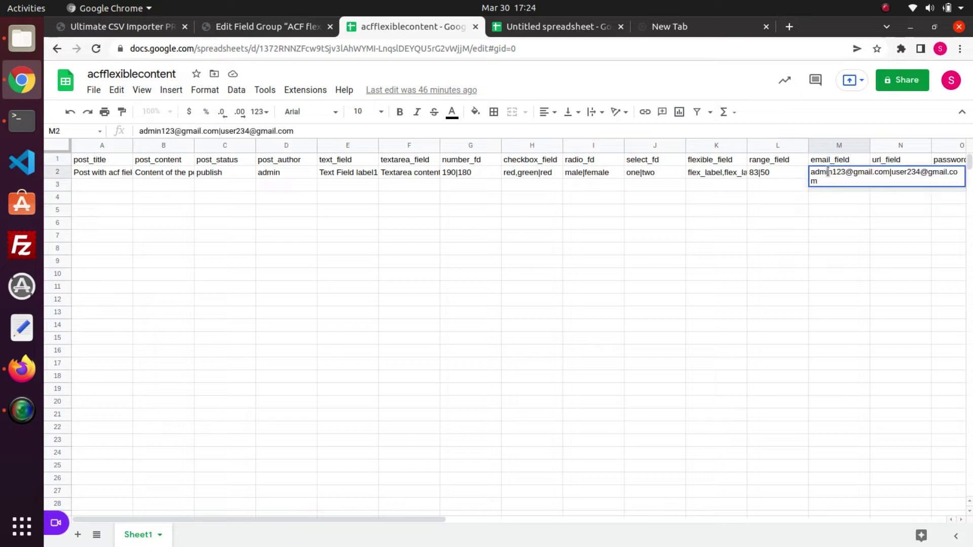
click(887, 160)
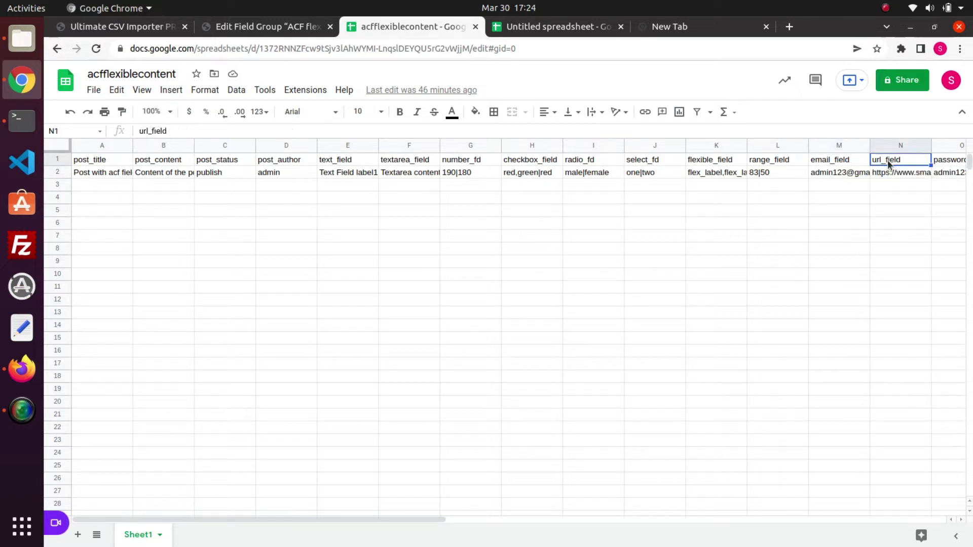
drag(424, 520, 696, 520)
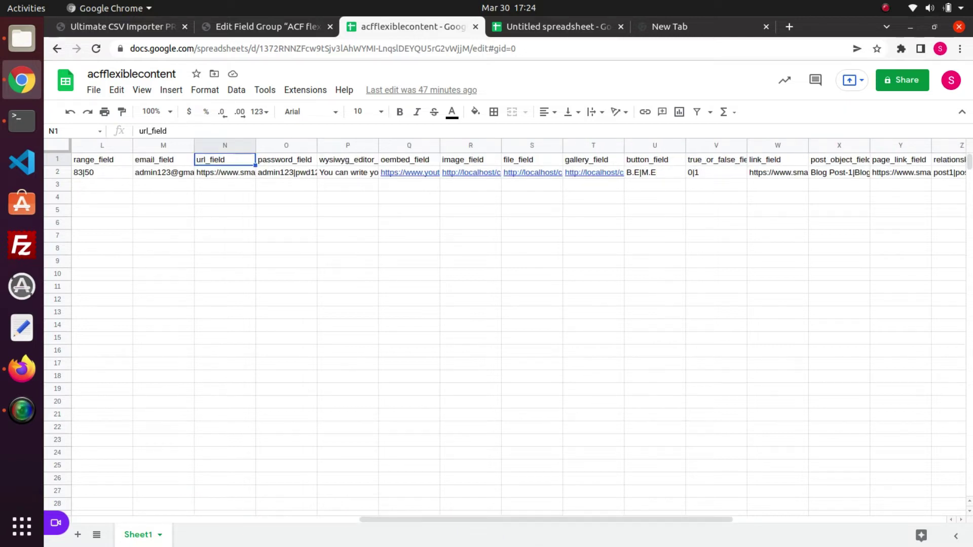
click(210, 174)
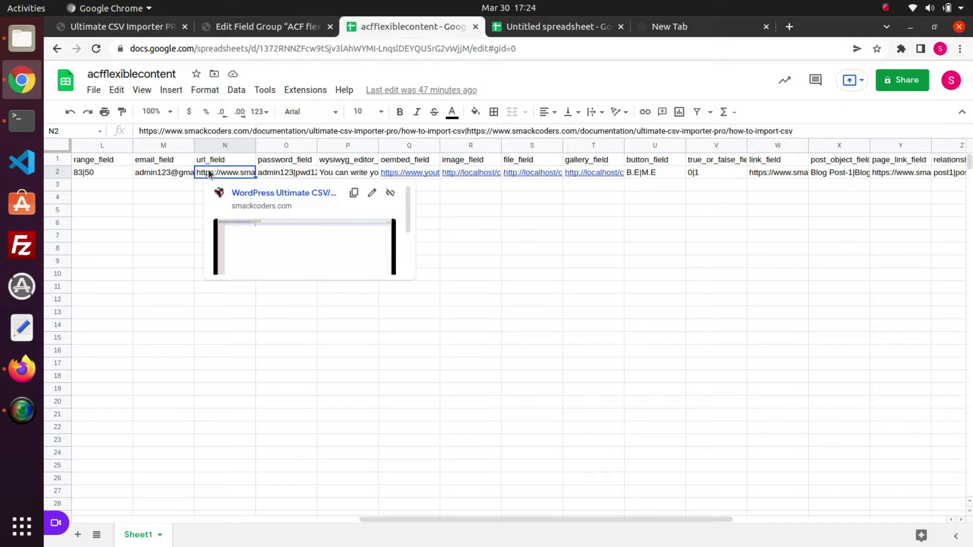
click(272, 162)
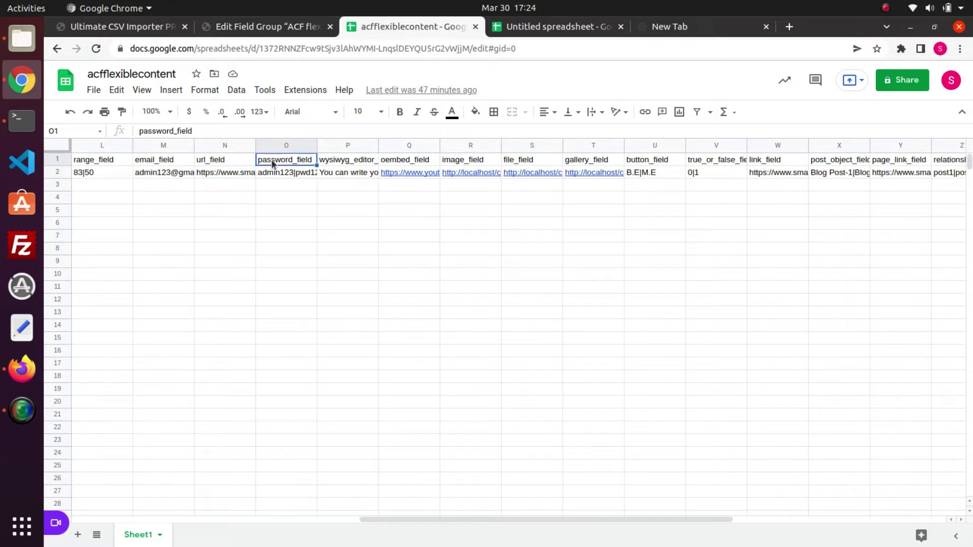
click(275, 177)
double_click(274, 177)
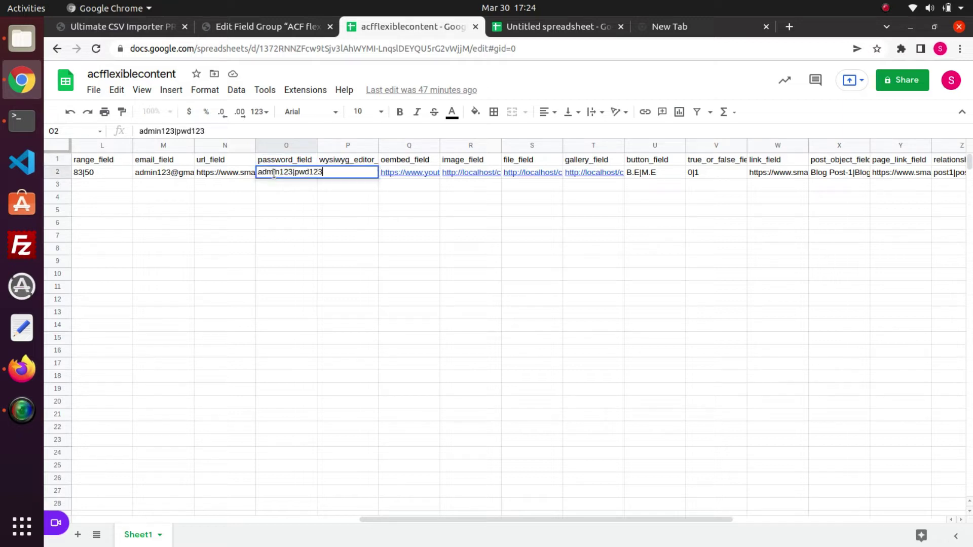
click(340, 161)
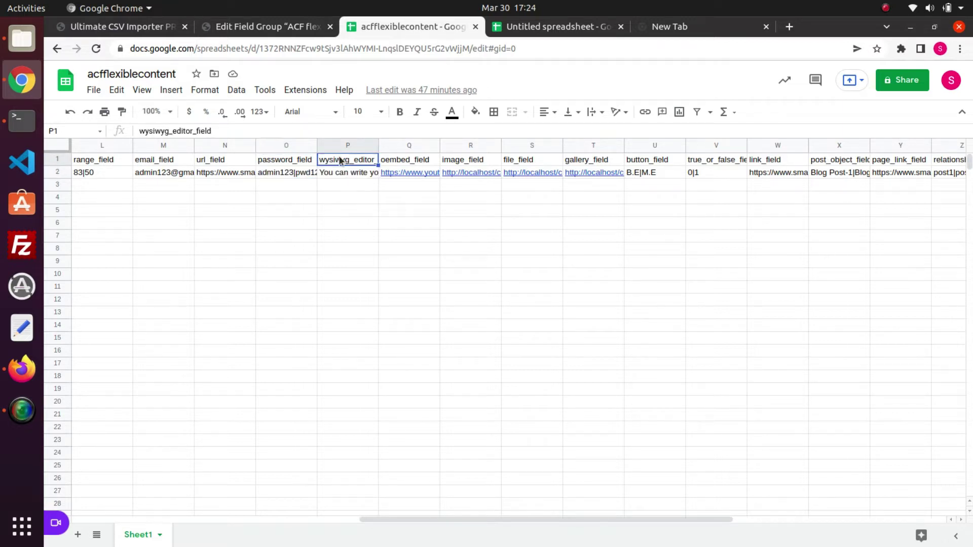
click(339, 173)
triple_click(339, 172)
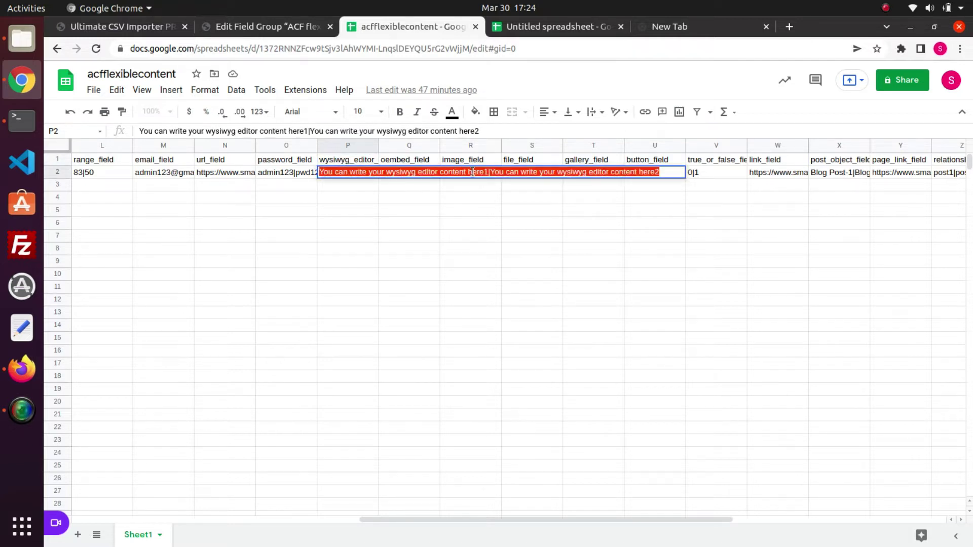
click(419, 159)
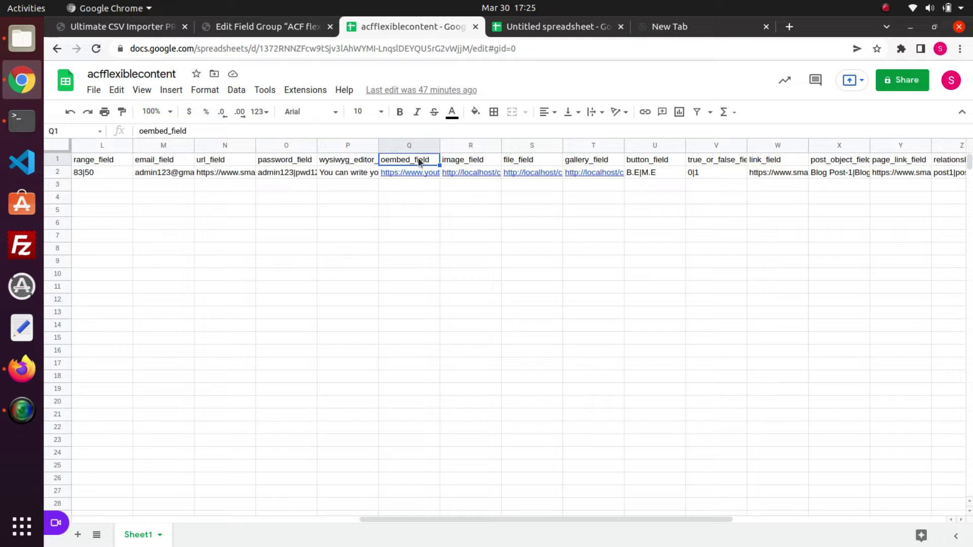
double_click(415, 173)
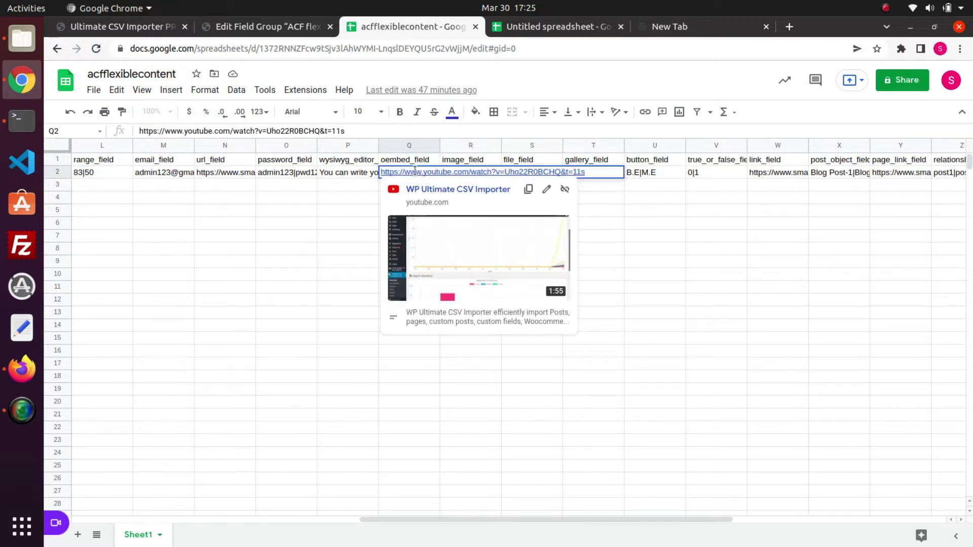
click(471, 161)
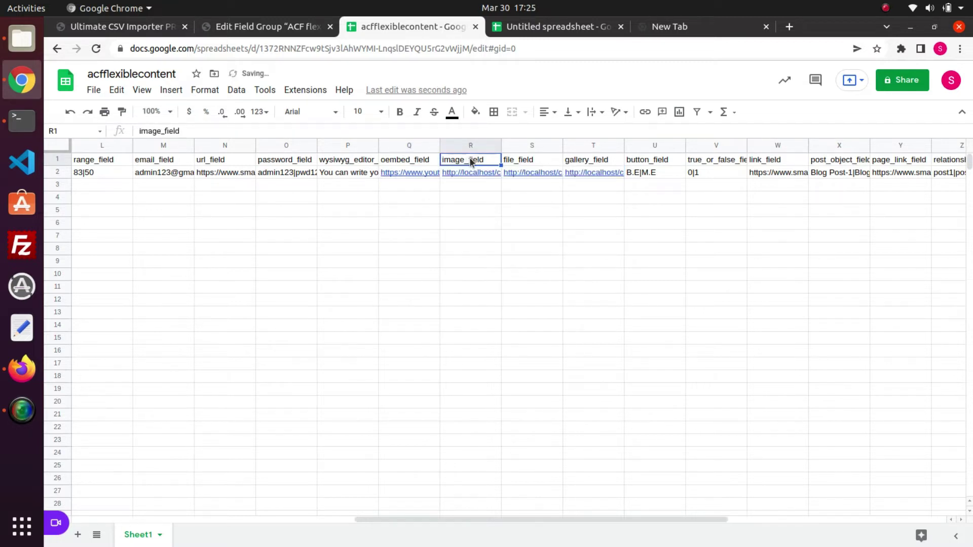
double_click(467, 173)
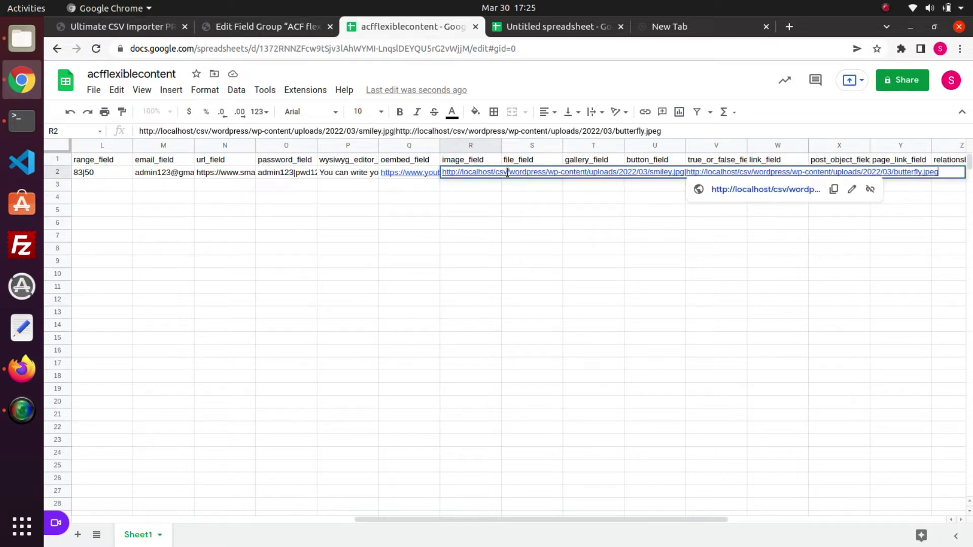
click(514, 162)
click(527, 173)
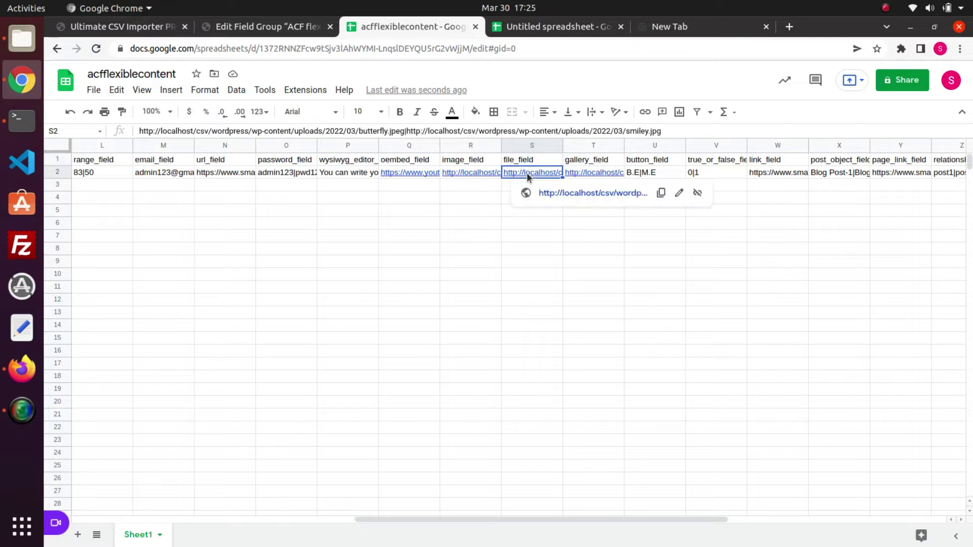
double_click(527, 172)
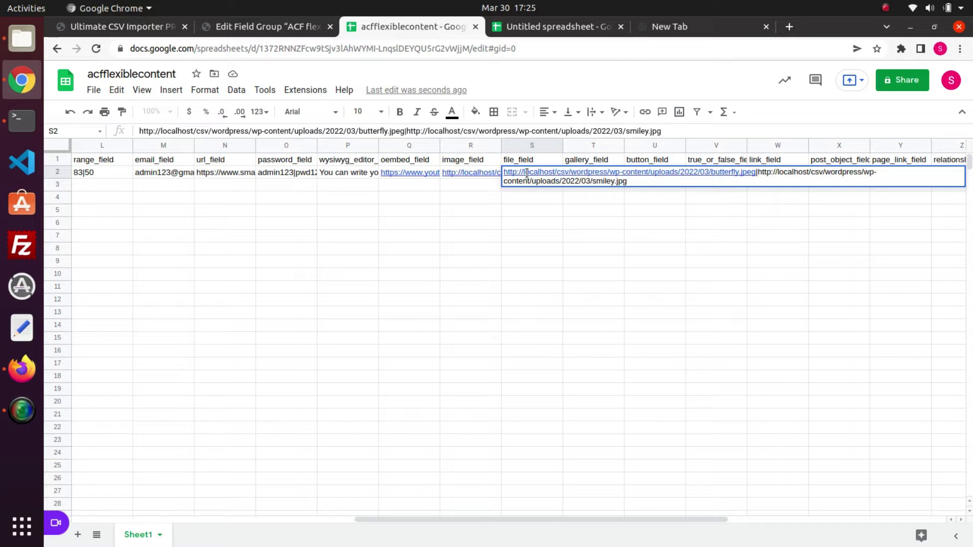
click(581, 159)
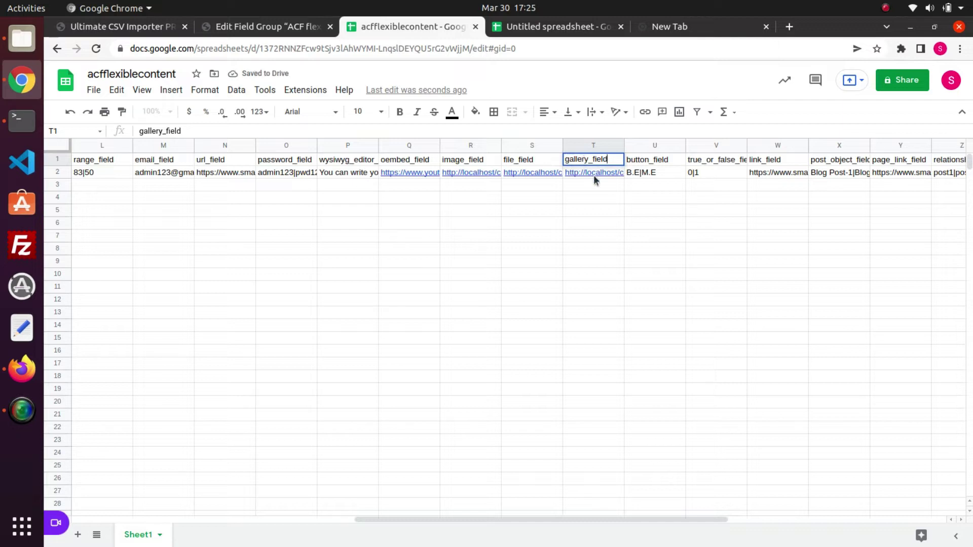
click(594, 174)
click(594, 175)
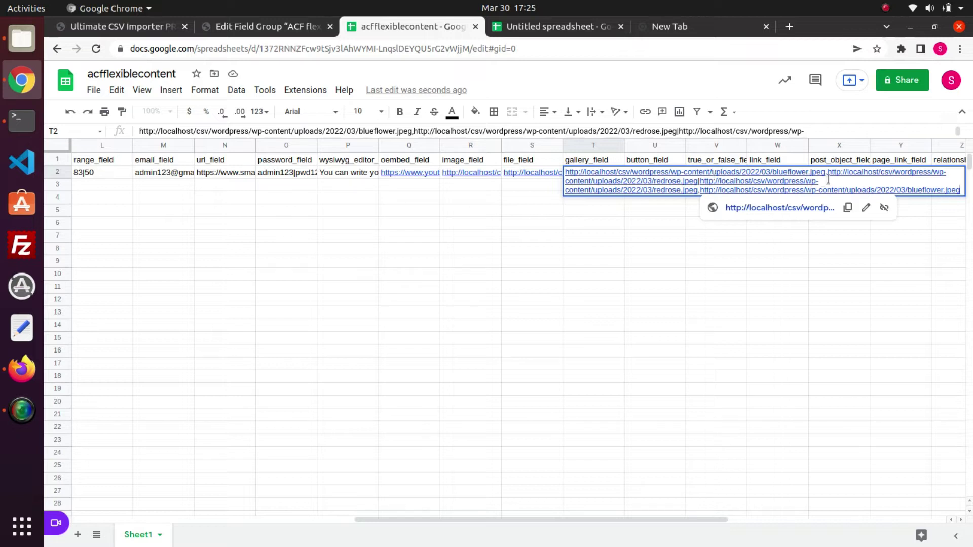
click(643, 162)
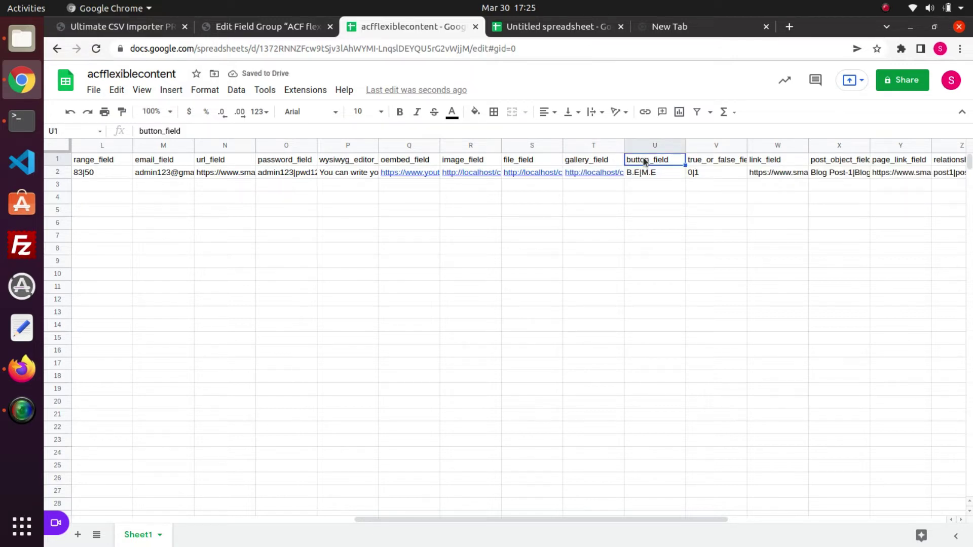
click(649, 175)
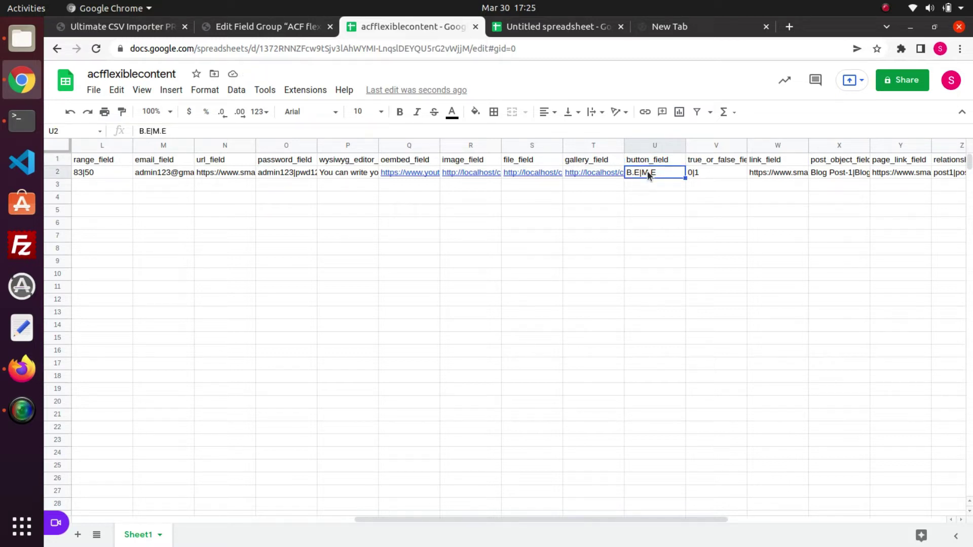
click(697, 163)
key(Return)
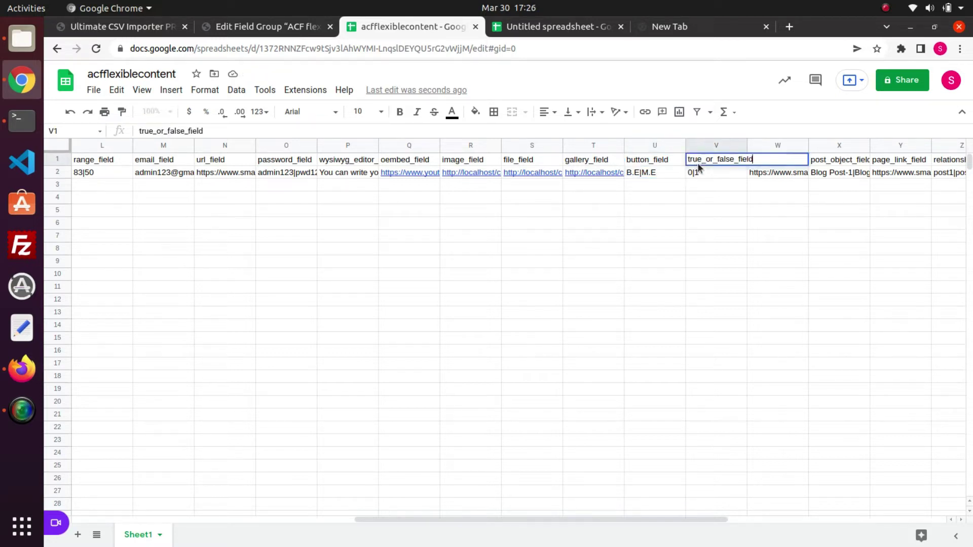
click(704, 175)
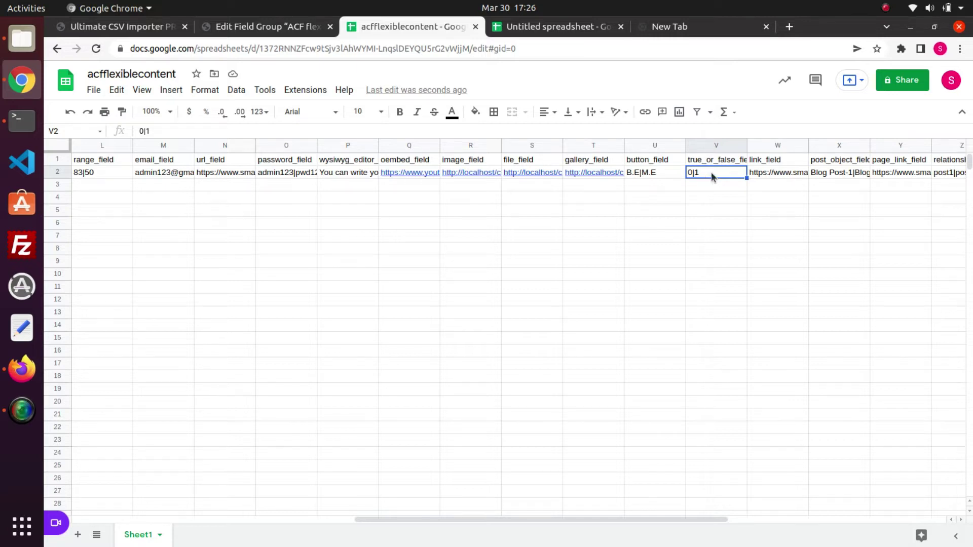
click(759, 160)
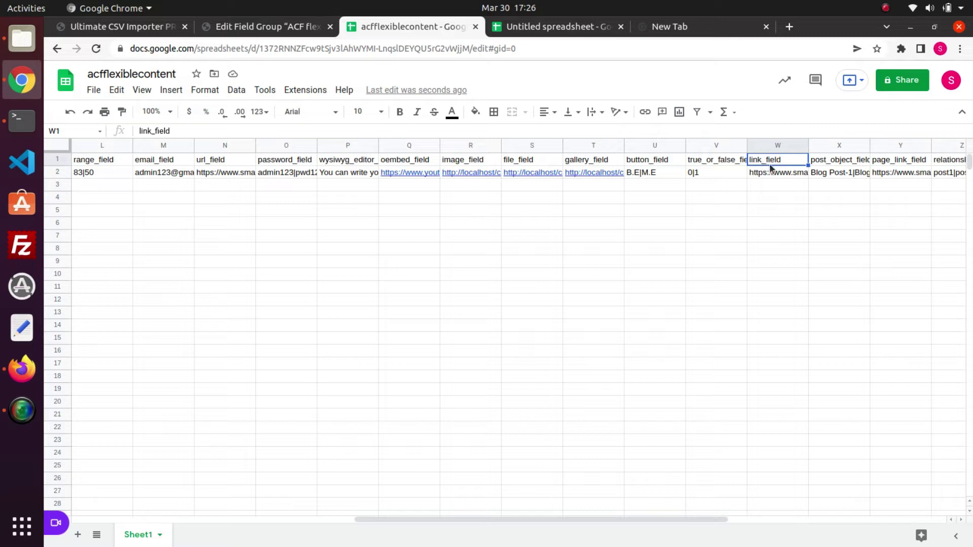
click(766, 172)
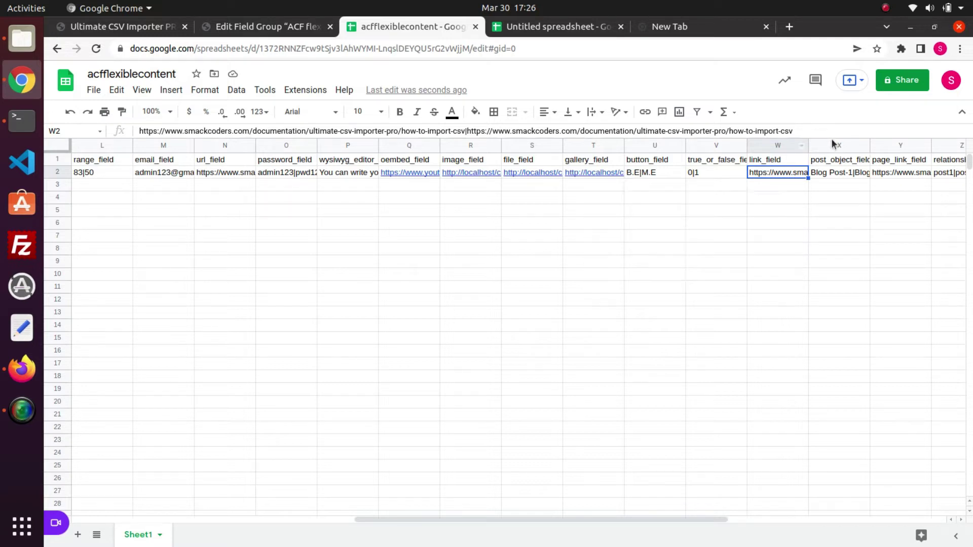
click(832, 161)
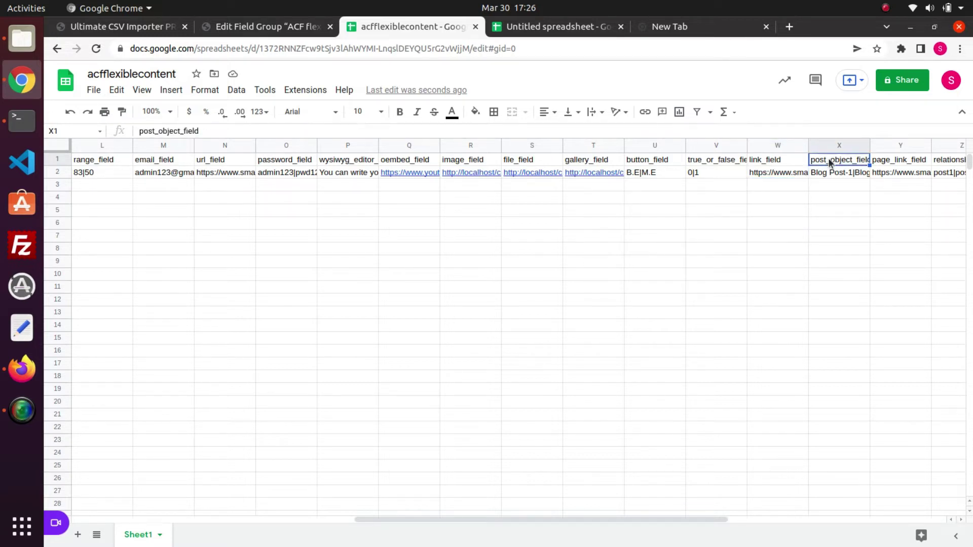
click(829, 172)
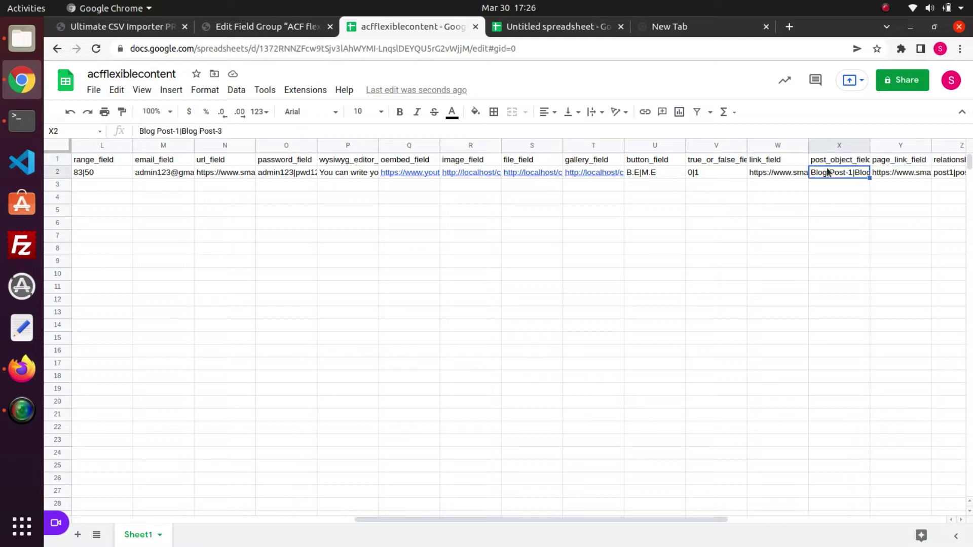
double_click(828, 170)
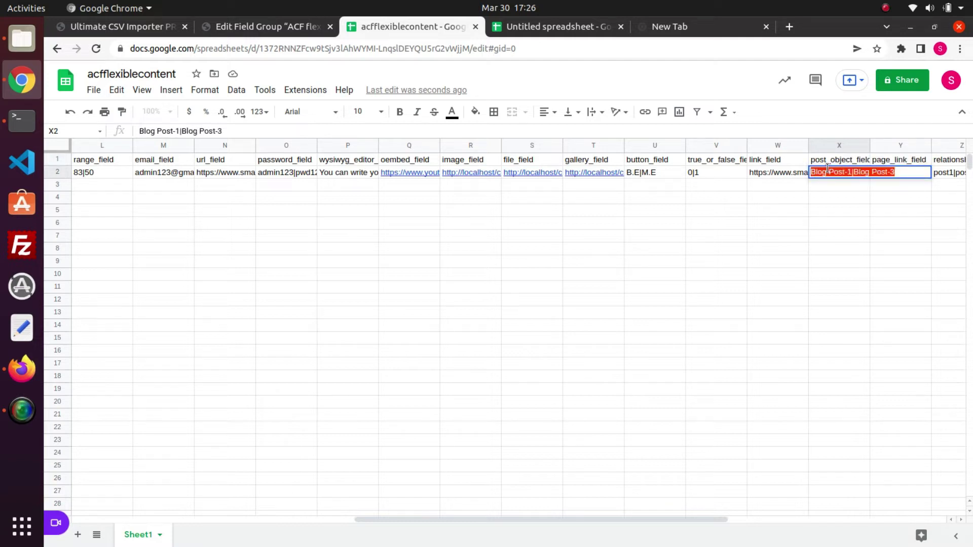
click(880, 159)
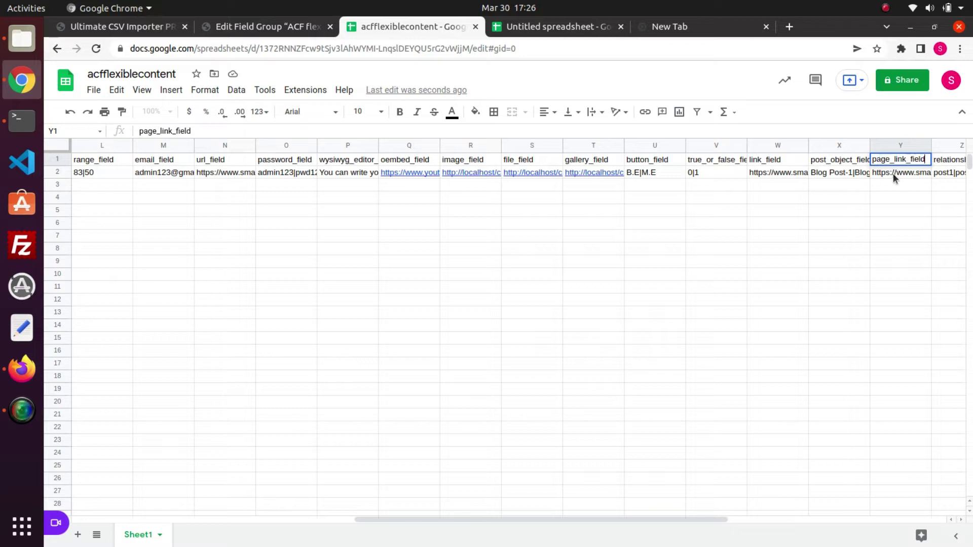
double_click(888, 172)
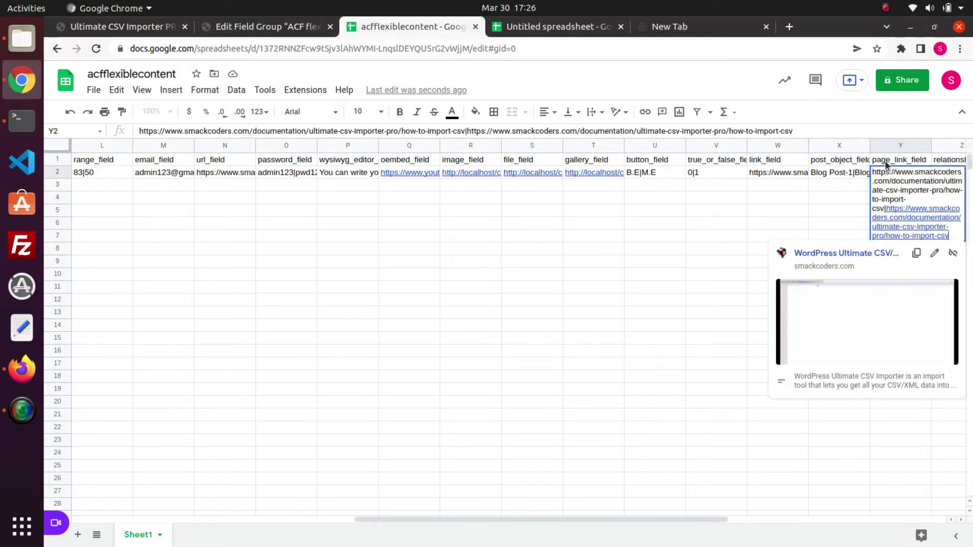
click(885, 160)
click(941, 159)
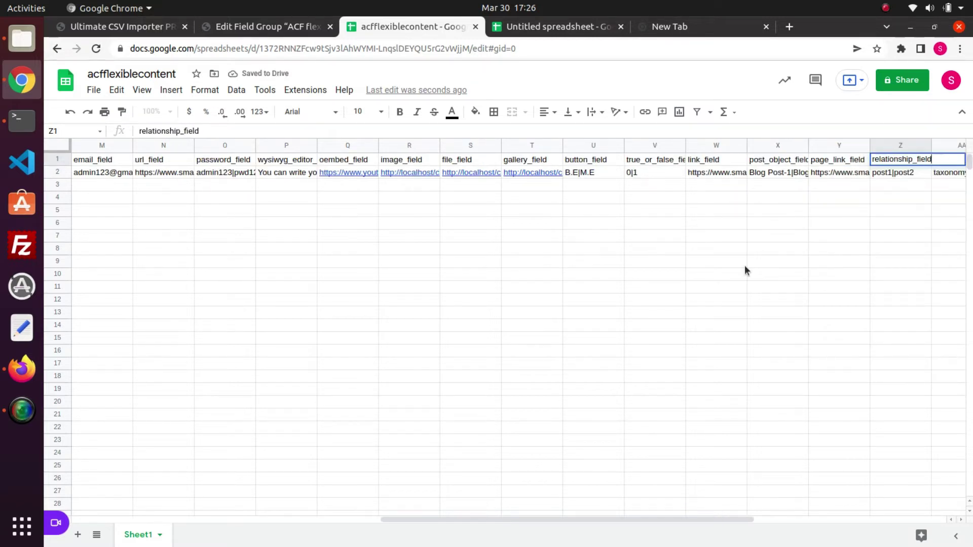
Read the exported relationship, taxonomy and user values in cells Z2 to AB2.
drag(469, 519, 658, 543)
click(408, 159)
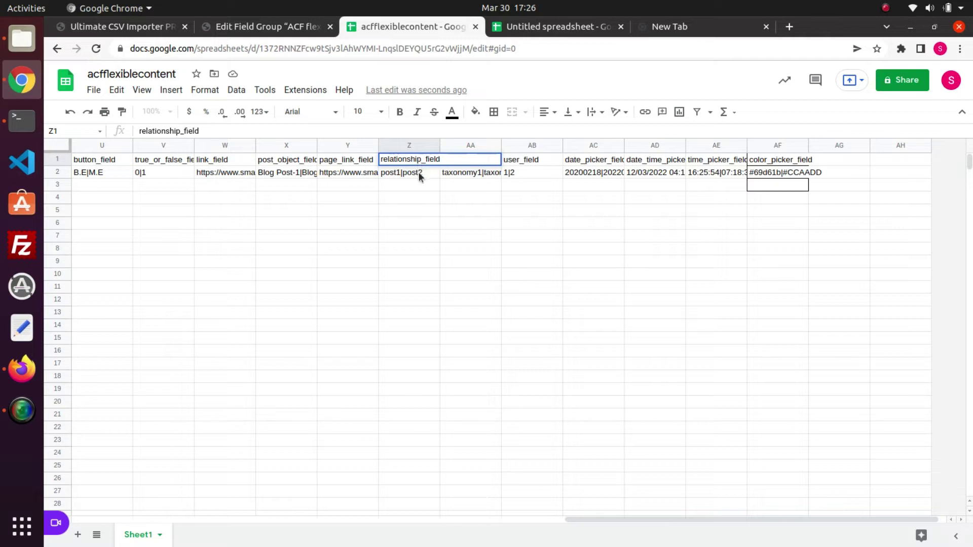
double_click(418, 172)
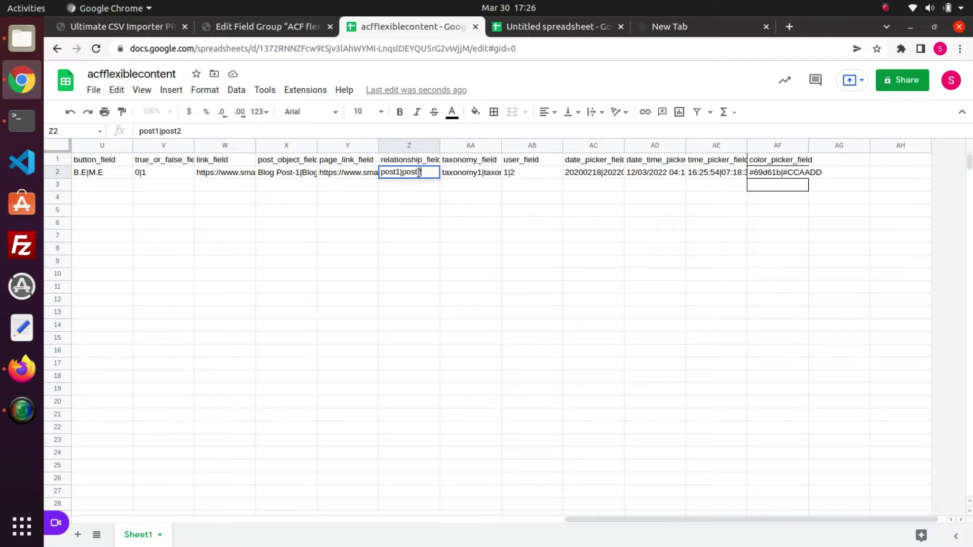
click(467, 159)
double_click(468, 159)
double_click(479, 176)
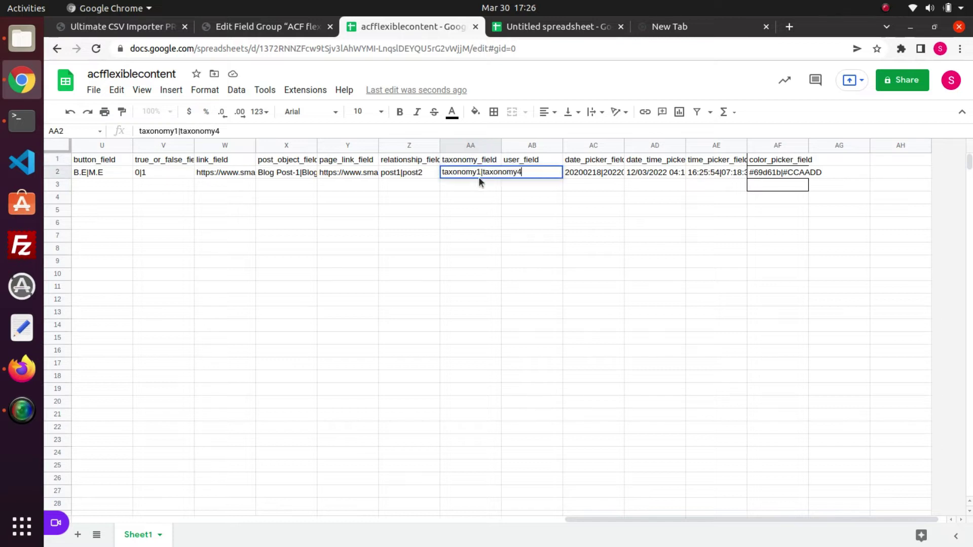
click(520, 151)
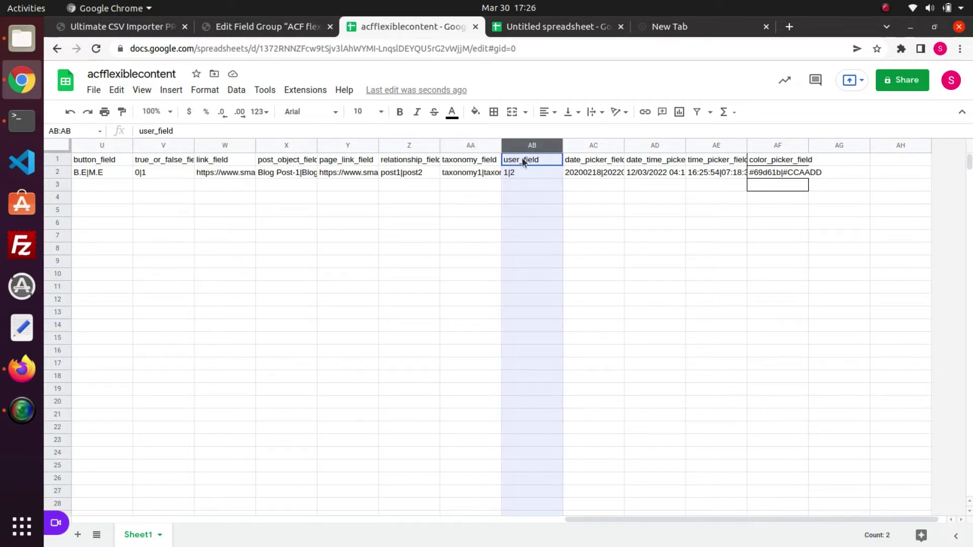
double_click(522, 159)
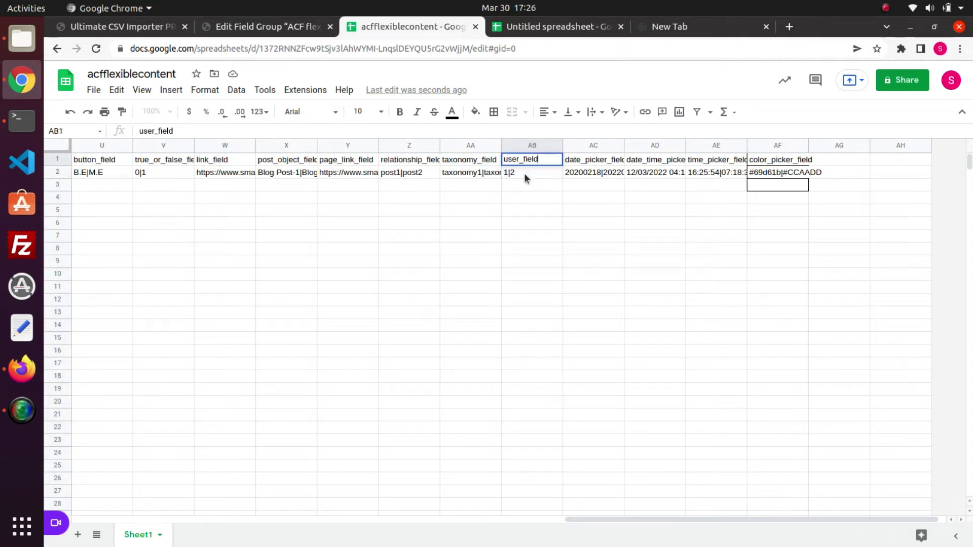
double_click(524, 172)
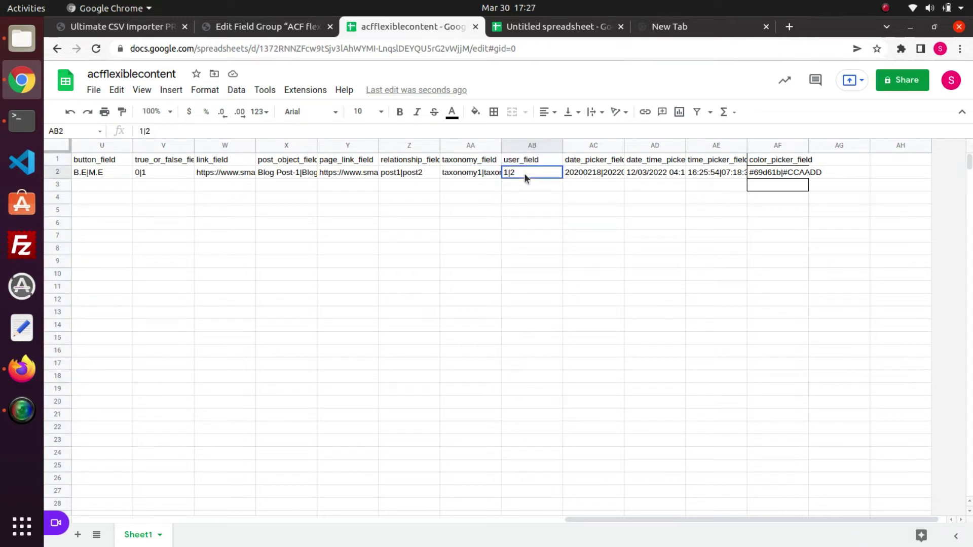
Read the date, date-time, time and colour picker values in AC2 to AF2.
double_click(597, 161)
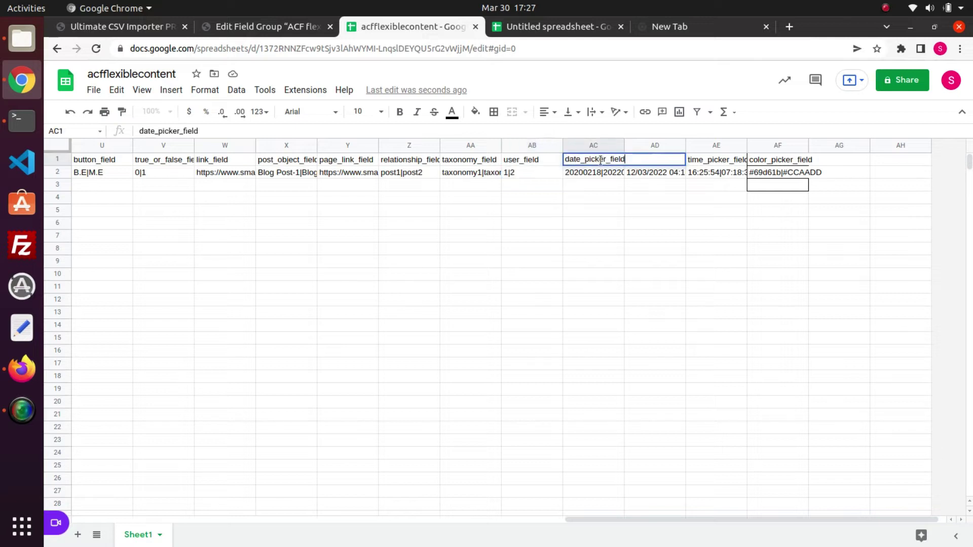
double_click(605, 172)
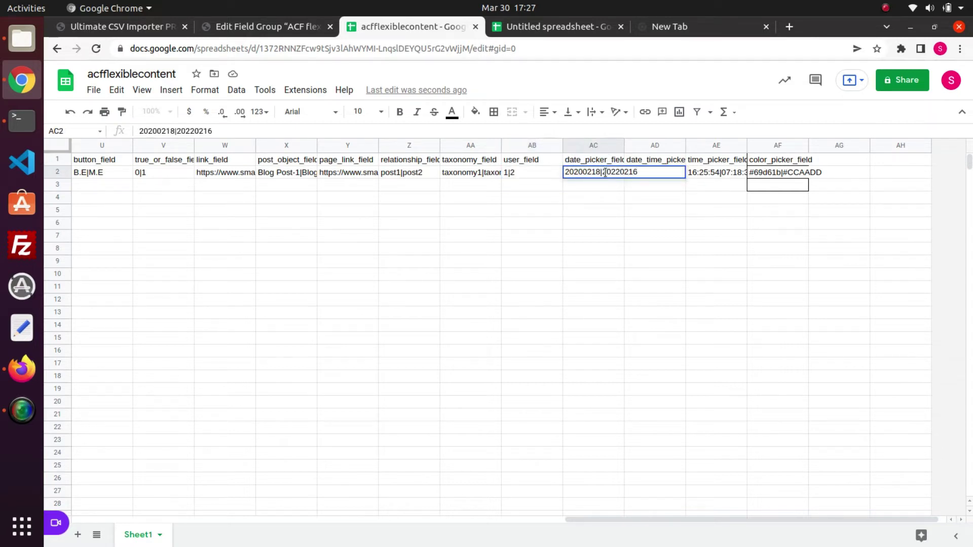
double_click(659, 160)
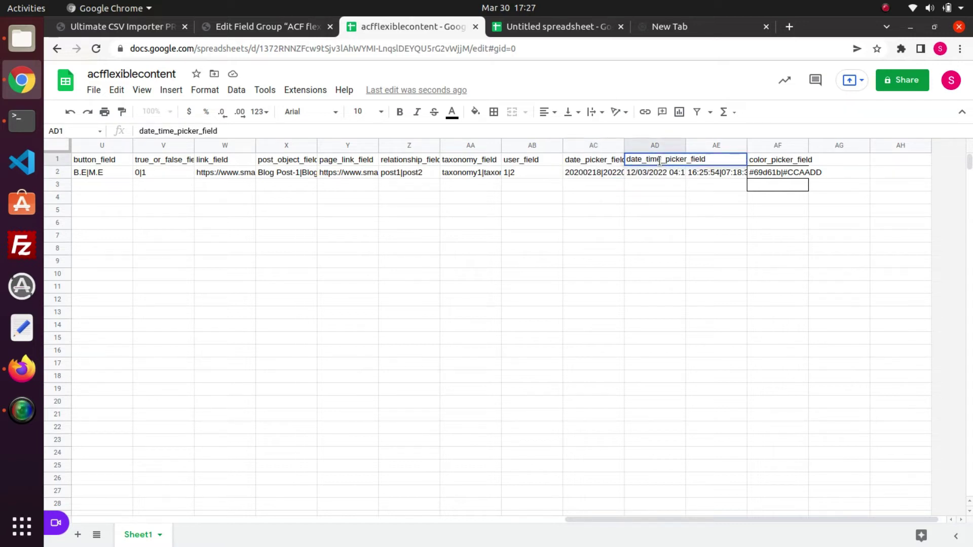
click(655, 176)
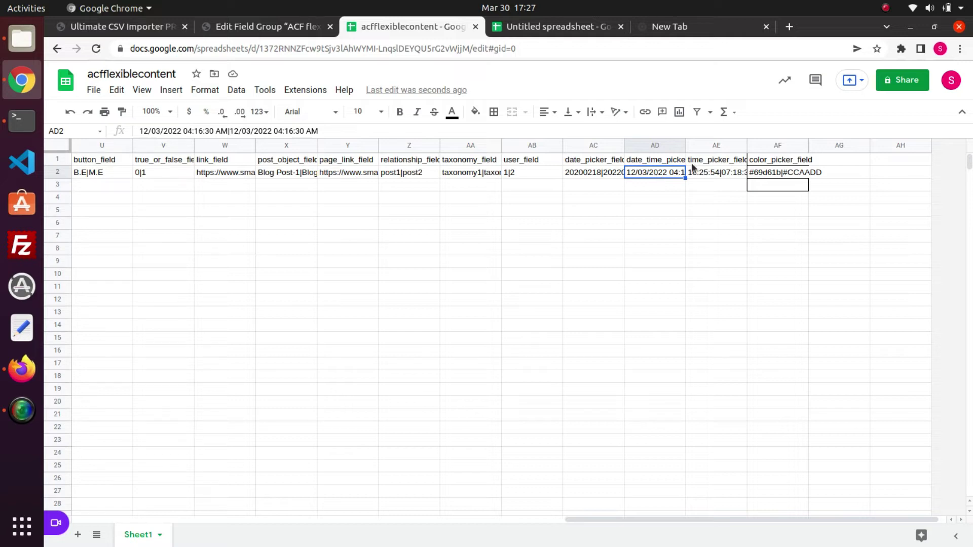
double_click(709, 174)
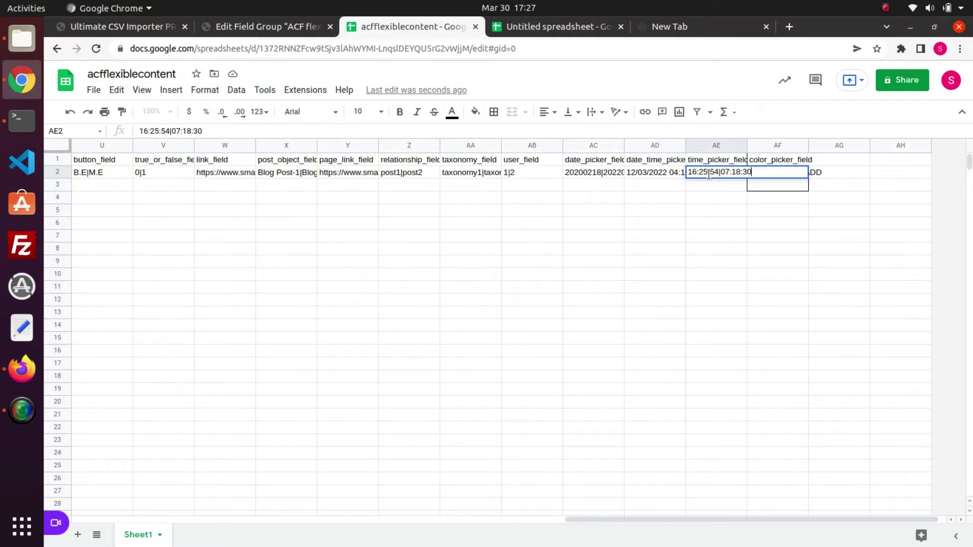
click(703, 159)
double_click(705, 171)
click(764, 161)
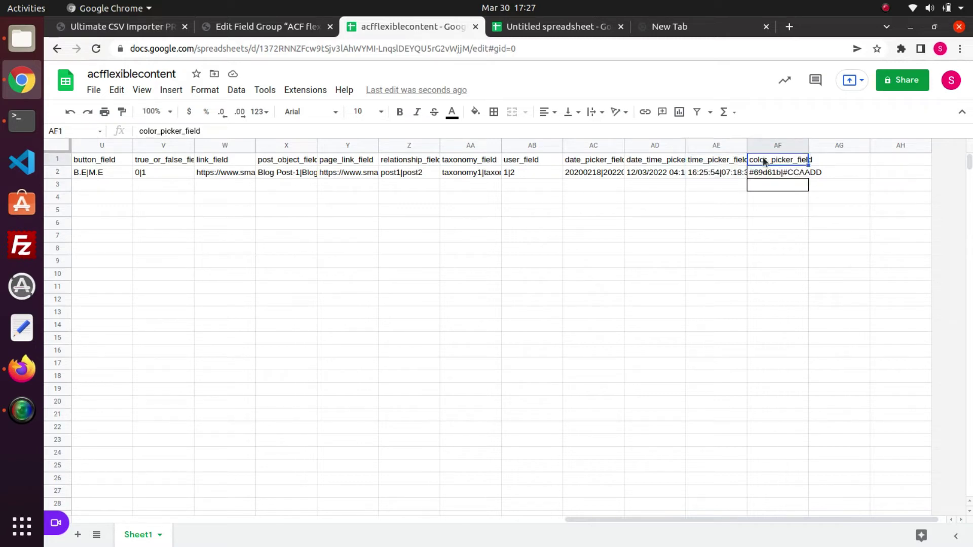
double_click(764, 160)
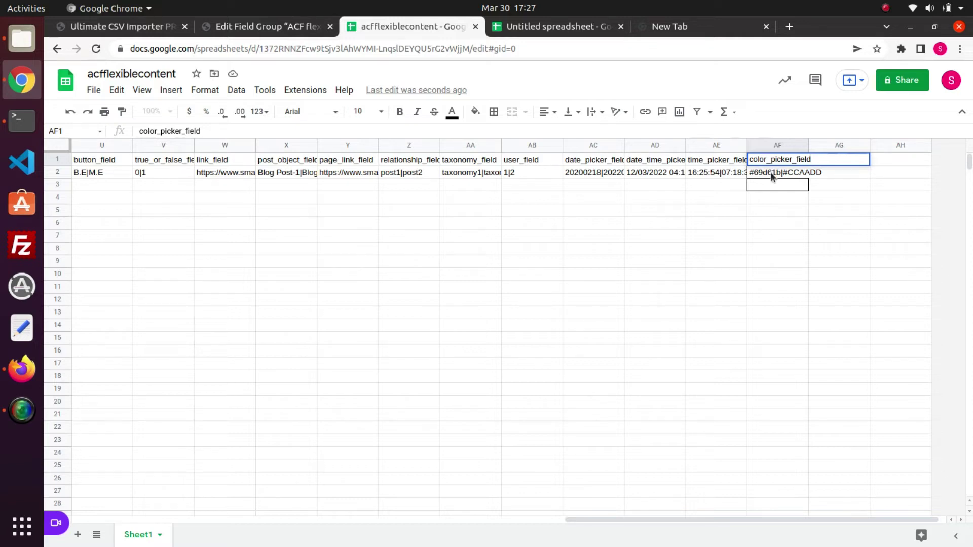
double_click(771, 173)
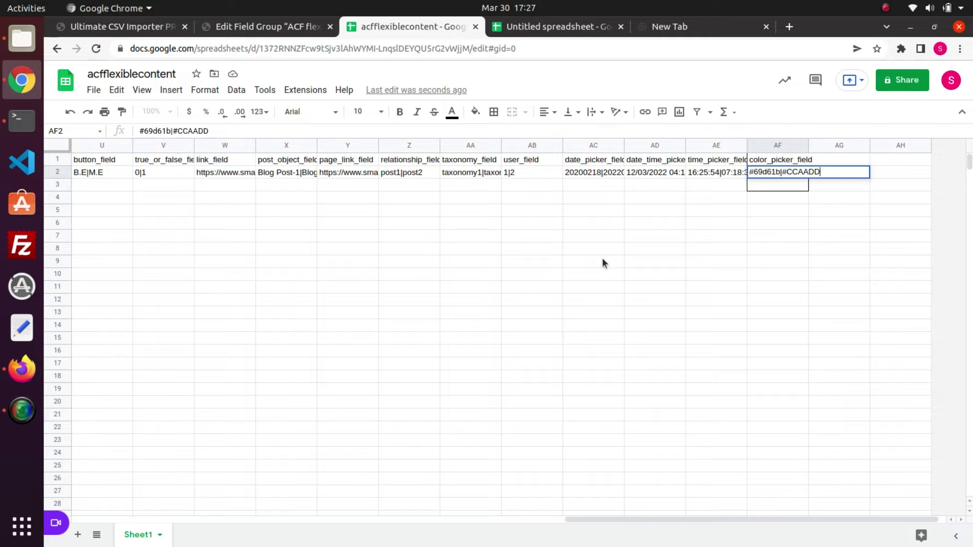
drag(631, 519, 80, 490)
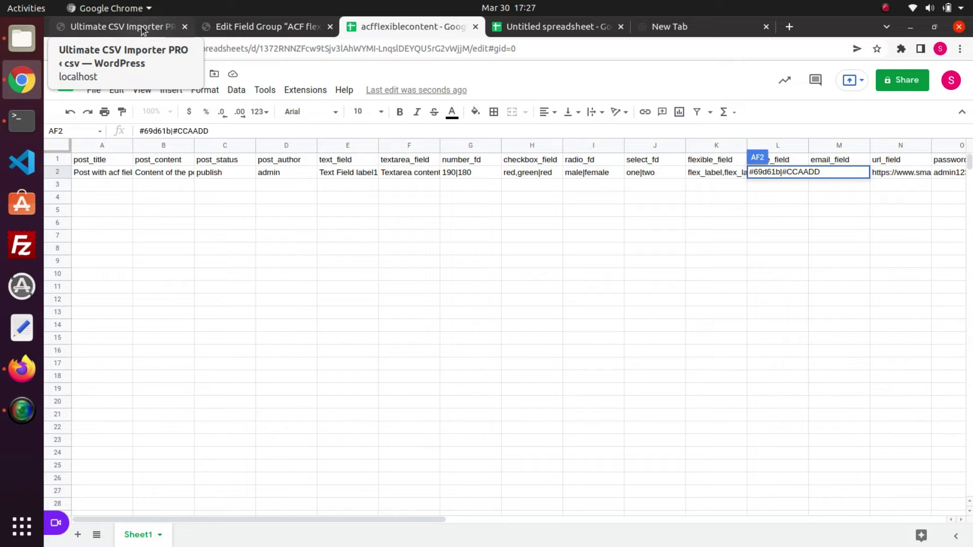
Search 'acff' in Downloads and upload acfflexiblecontent - Sheet1.csv to the importer.
click(121, 27)
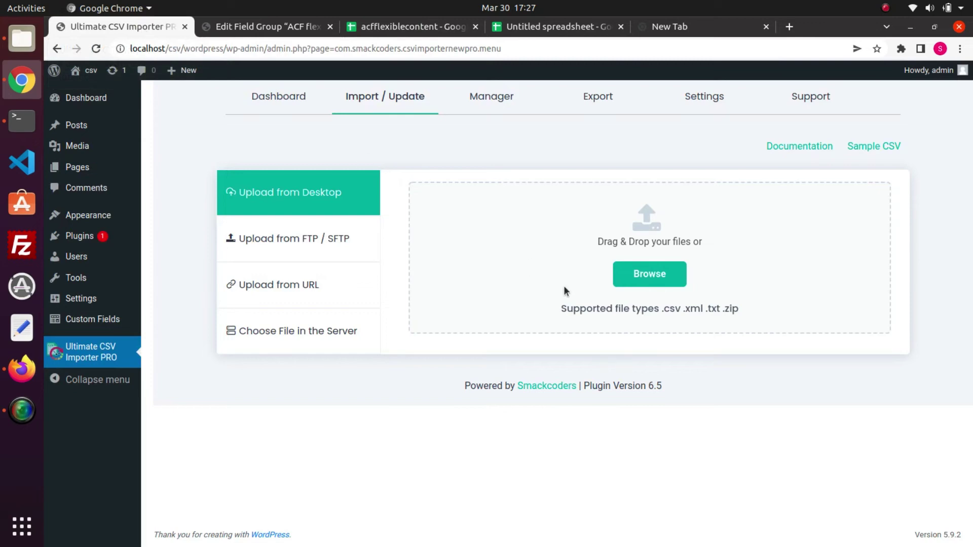
click(638, 278)
text(ac)
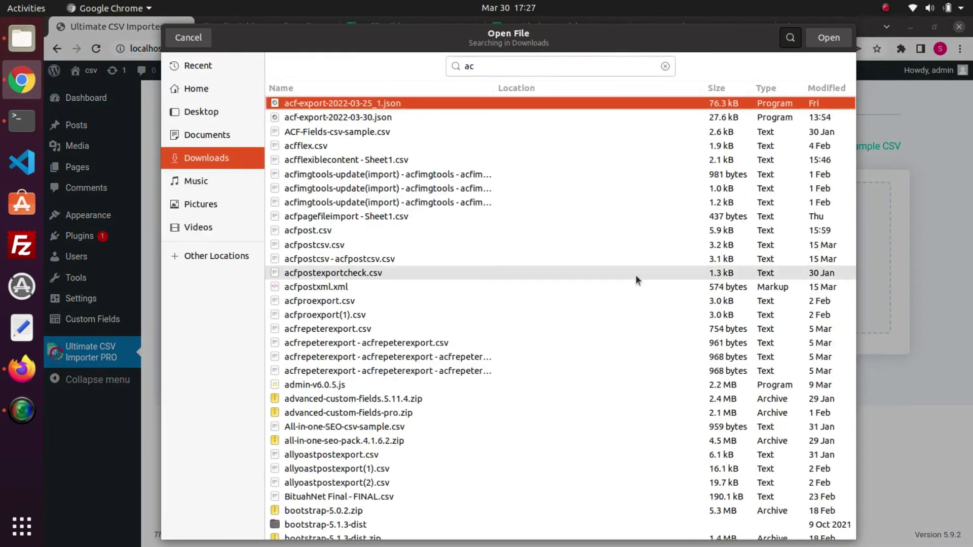
text(f)
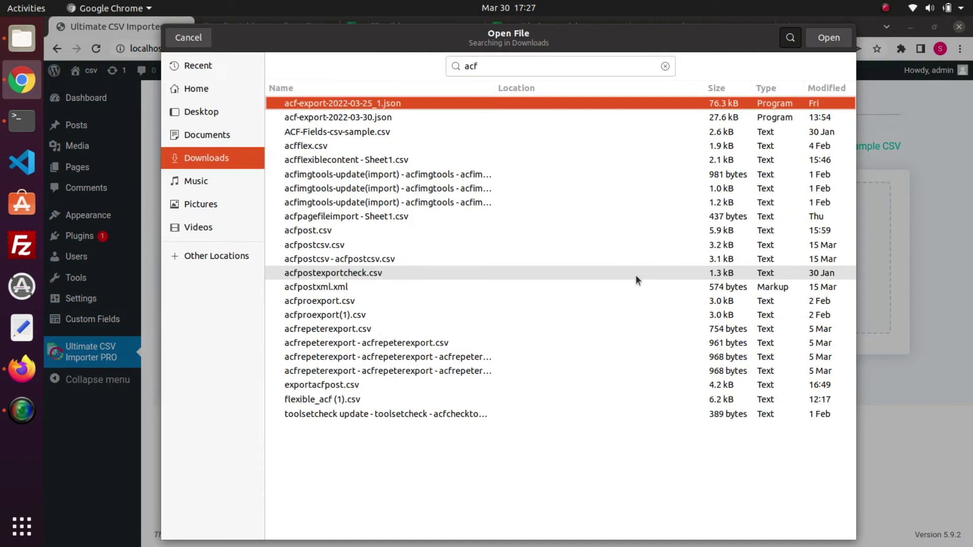
text(f)
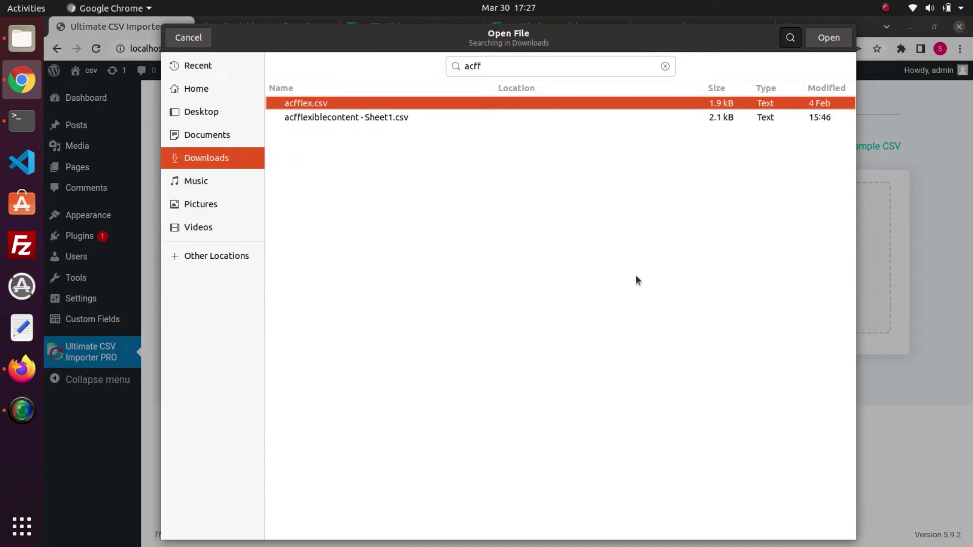
click(452, 123)
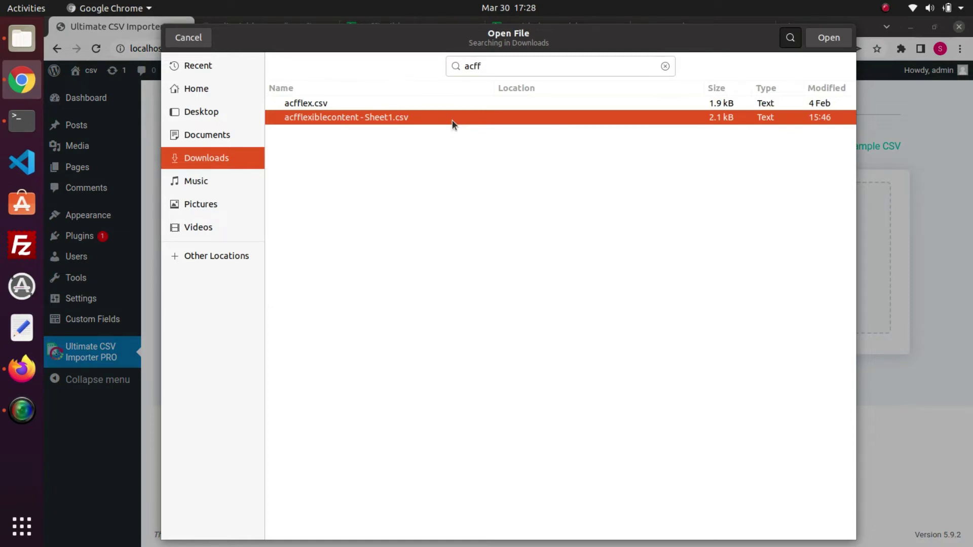
click(823, 40)
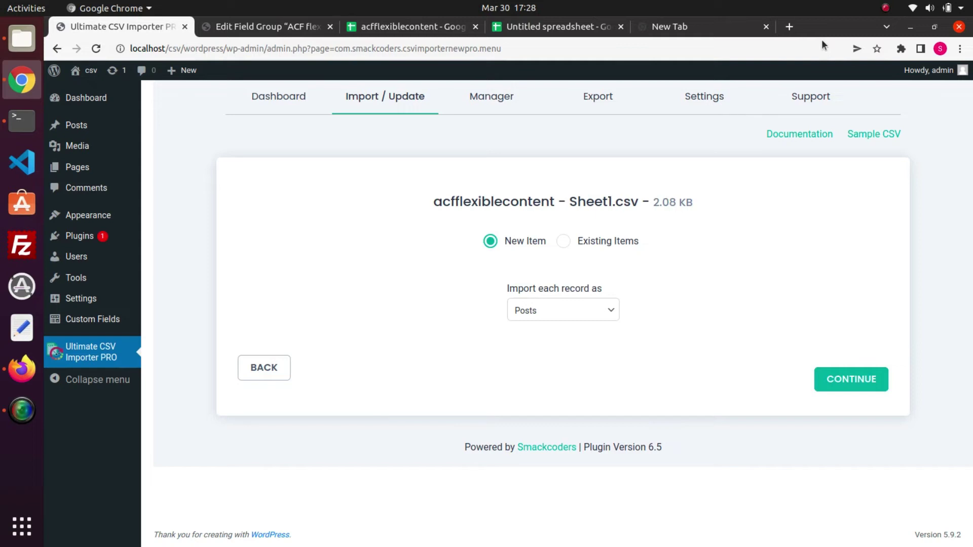
Continue with the New Item posts import and expand the ACF Flexible Fields mapping section.
click(848, 381)
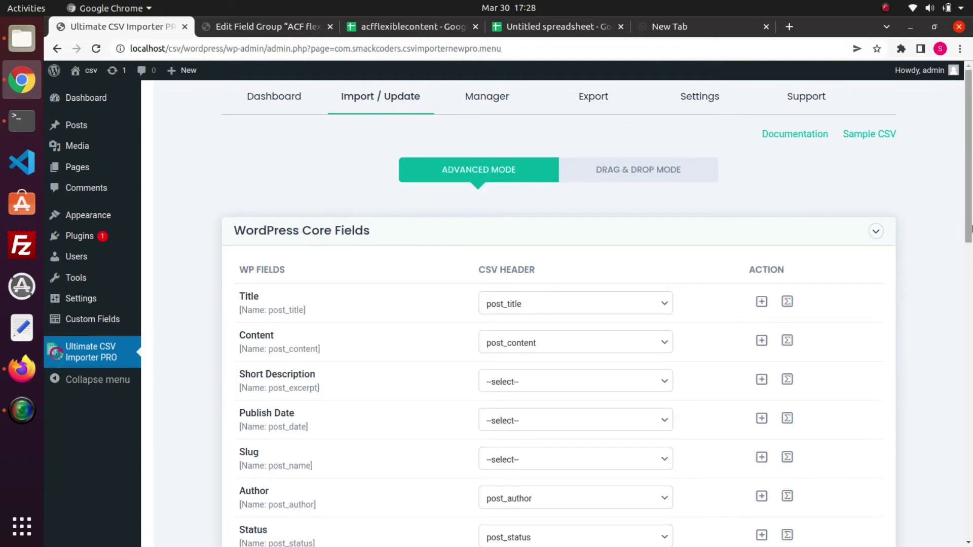
drag(971, 230, 971, 377)
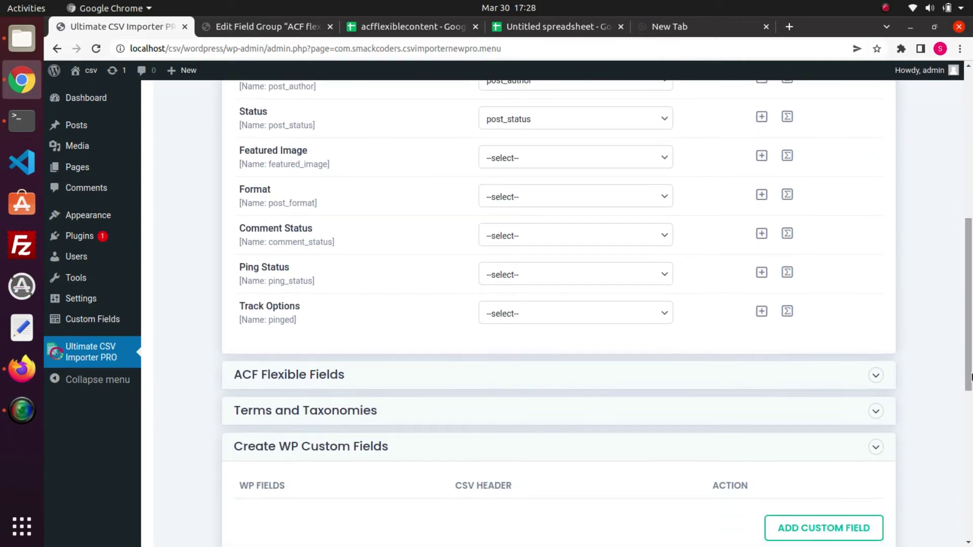
click(876, 375)
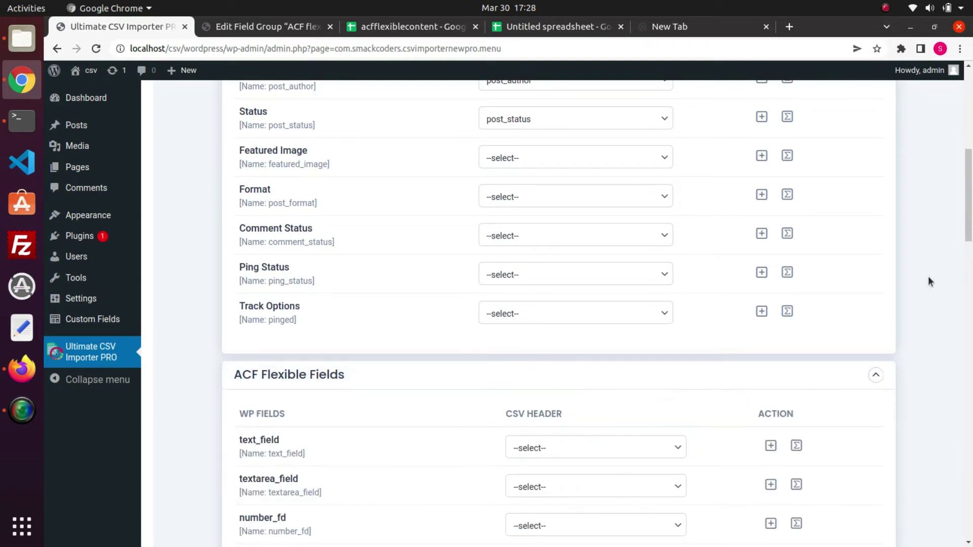
drag(971, 234, 971, 275)
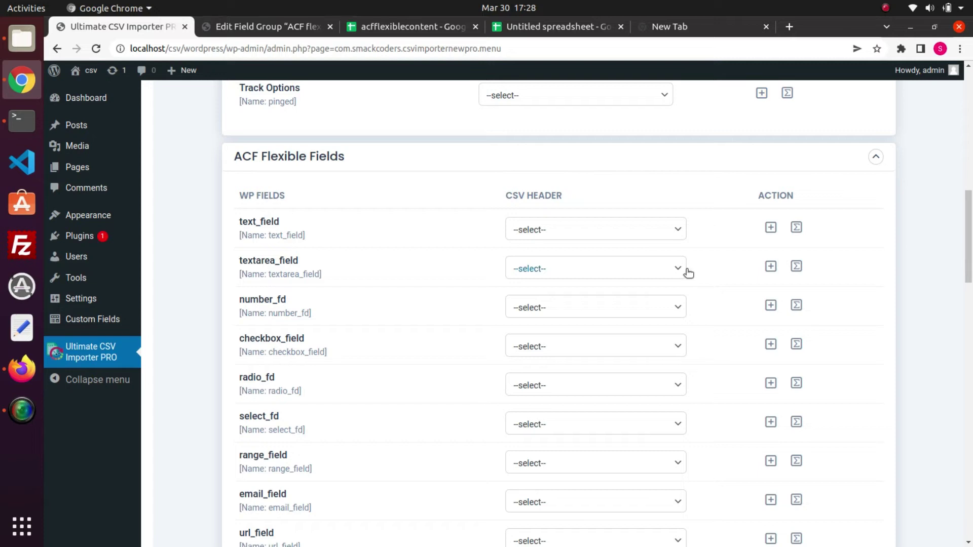
Map text_field, textarea_field, number_fd, radio_fd, select_fd, range_field, email_field and url_field to matching columns.
click(540, 238)
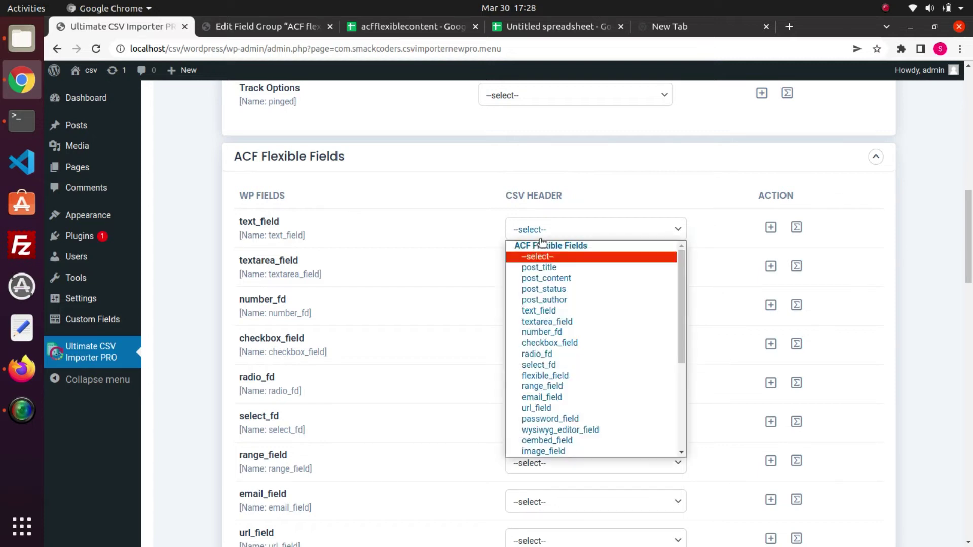
key(Escape)
click(540, 270)
click(545, 359)
click(542, 307)
click(545, 408)
click(553, 346)
click(545, 219)
click(543, 386)
click(563, 267)
click(543, 424)
click(558, 320)
click(554, 463)
click(558, 370)
click(558, 502)
click(547, 406)
click(542, 541)
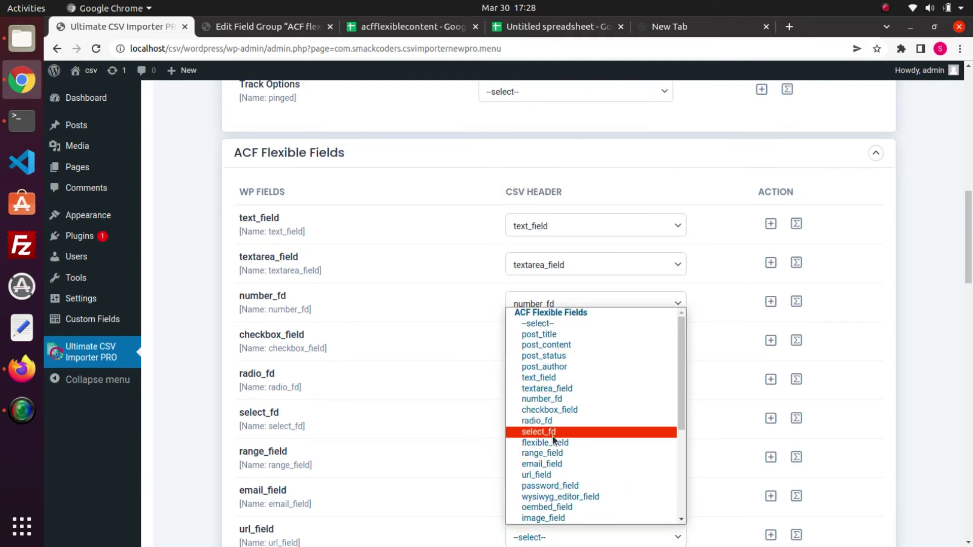
click(539, 474)
Map password, wysiwyg_editor, oembed, image, file, gallery and button fields to their same-named columns.
scroll(558, 354, down, 5)
click(558, 319)
scroll(680, 213, down, 2)
click(583, 239)
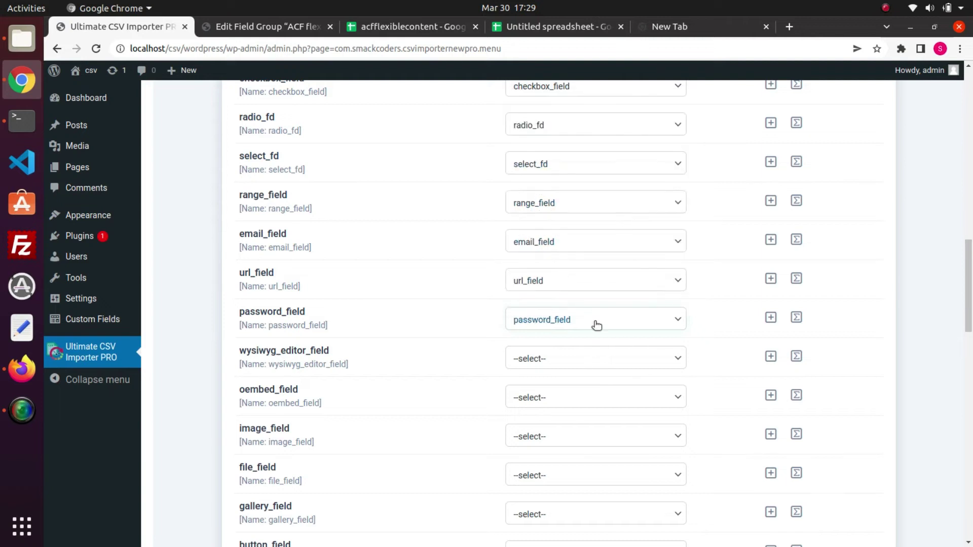
click(564, 358)
scroll(563, 355, down, 1)
click(545, 296)
click(557, 397)
click(552, 365)
click(608, 436)
scroll(627, 386, down, 1)
click(601, 395)
click(598, 475)
click(558, 446)
click(547, 514)
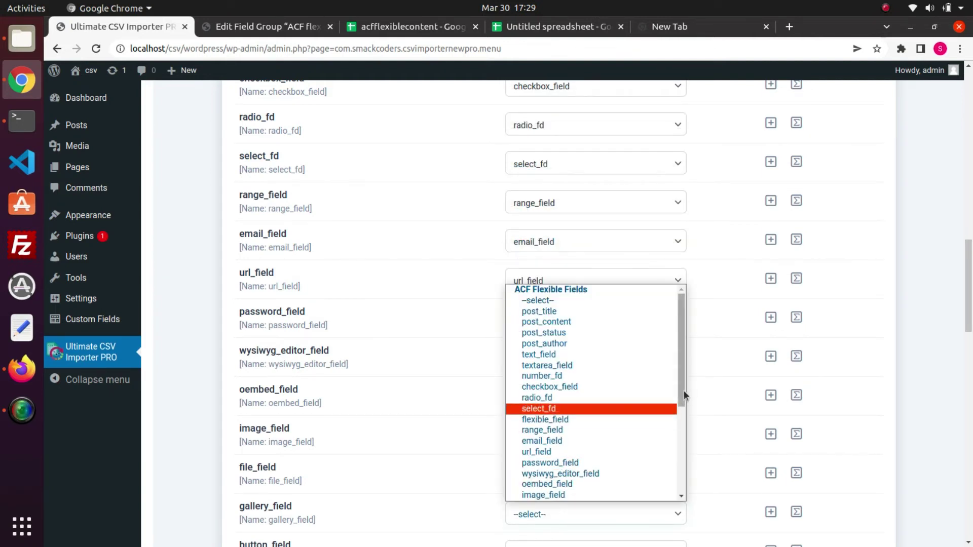
scroll(634, 385, down, 3)
click(578, 395)
scroll(643, 480, down, 5)
click(654, 325)
scroll(679, 226, down, 1)
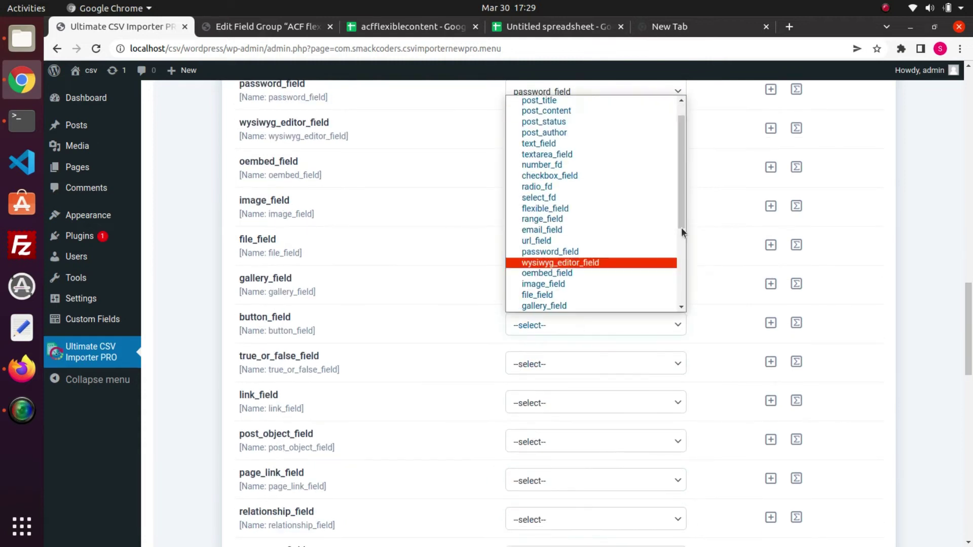
scroll(679, 223, down, 2)
click(552, 238)
Map true_or_false, link, post_object, page_link, relationship, taxonomy and user fields to matching columns.
click(580, 366)
scroll(682, 253, down, 2)
click(592, 309)
click(608, 403)
scroll(634, 294, down, 3)
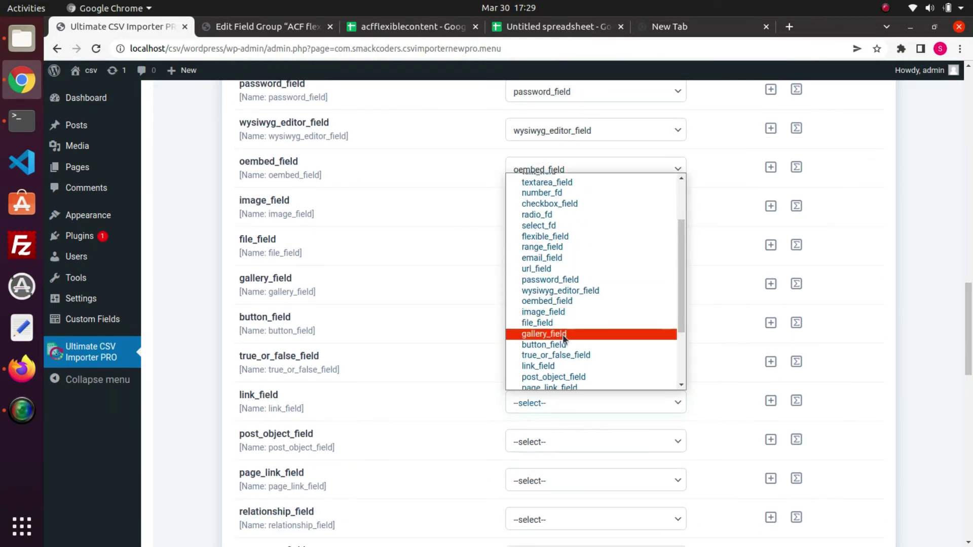
click(539, 366)
click(568, 441)
scroll(676, 354, down, 3)
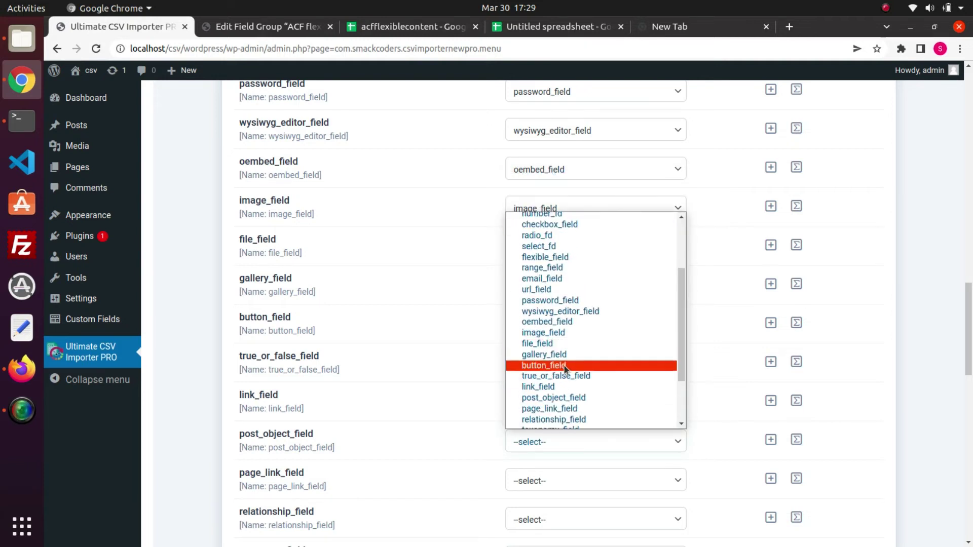
click(554, 398)
click(583, 481)
drag(683, 357, 679, 453)
scroll(669, 429, down, 1)
click(550, 378)
click(595, 285)
scroll(677, 449, down, 1)
click(553, 480)
scroll(592, 238, down, 6)
click(593, 218)
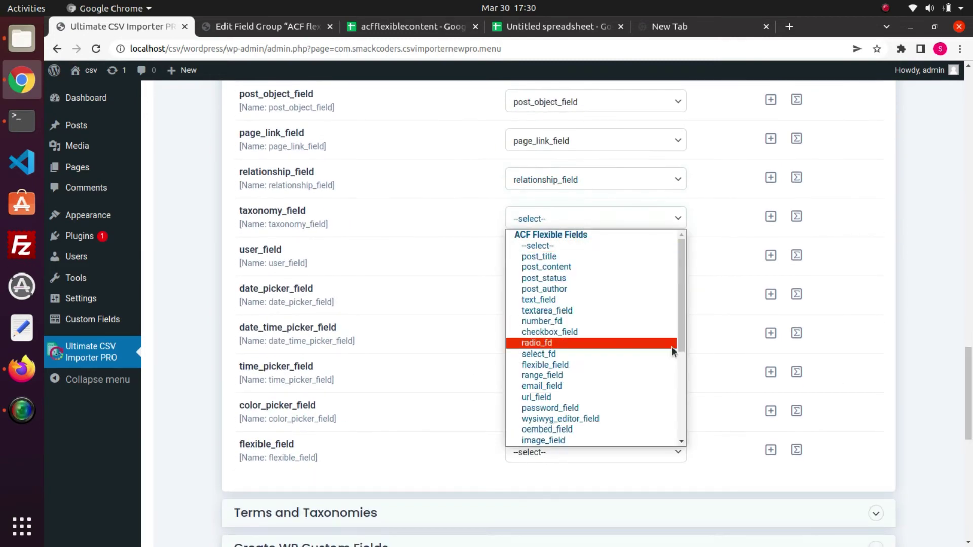
scroll(678, 342, down, 3)
click(586, 375)
click(596, 257)
scroll(620, 403, down, 3)
click(568, 432)
Map date_picker, date_time_picker, time_picker, color_picker and flexible_field to their same-named columns.
click(546, 298)
scroll(583, 415, down, 5)
click(553, 473)
click(550, 336)
scroll(674, 314, down, 5)
click(558, 286)
click(651, 377)
scroll(668, 371, down, 5)
click(603, 334)
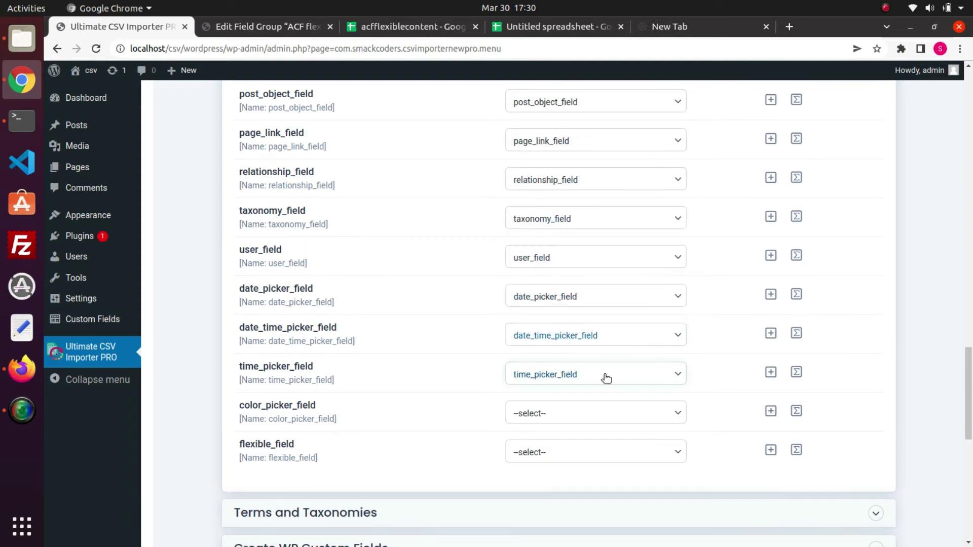
click(603, 413)
scroll(678, 329, down, 5)
click(613, 387)
click(613, 452)
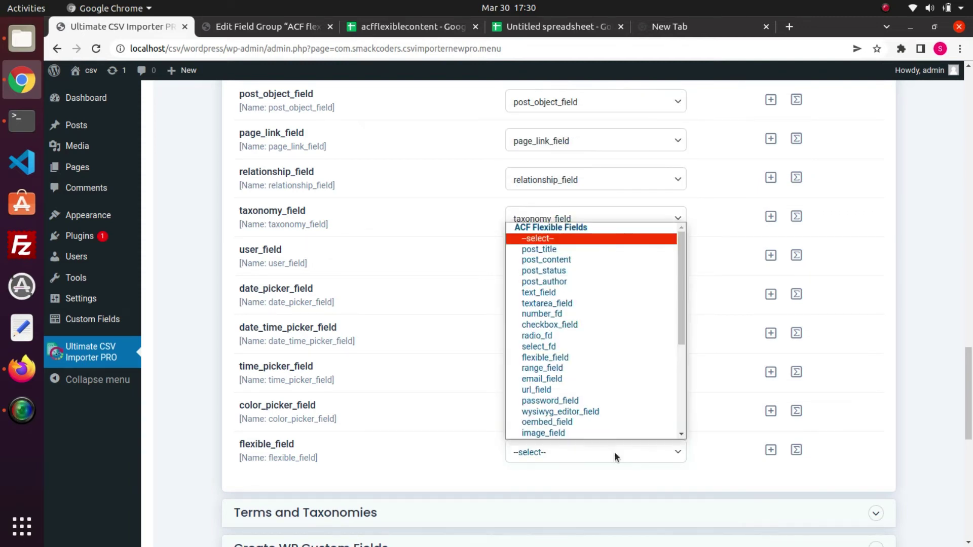
click(607, 358)
scroll(804, 394, down, 8)
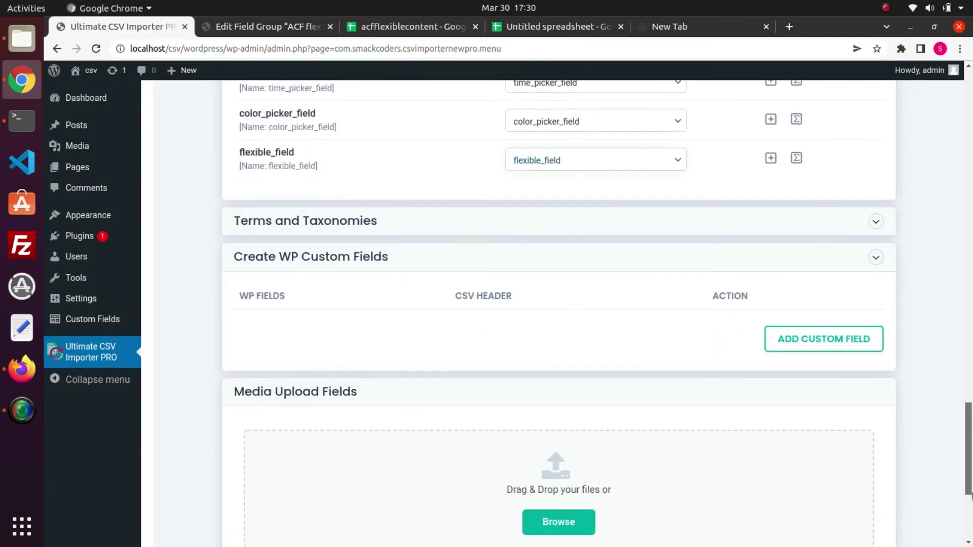
scroll(902, 444, up, 20)
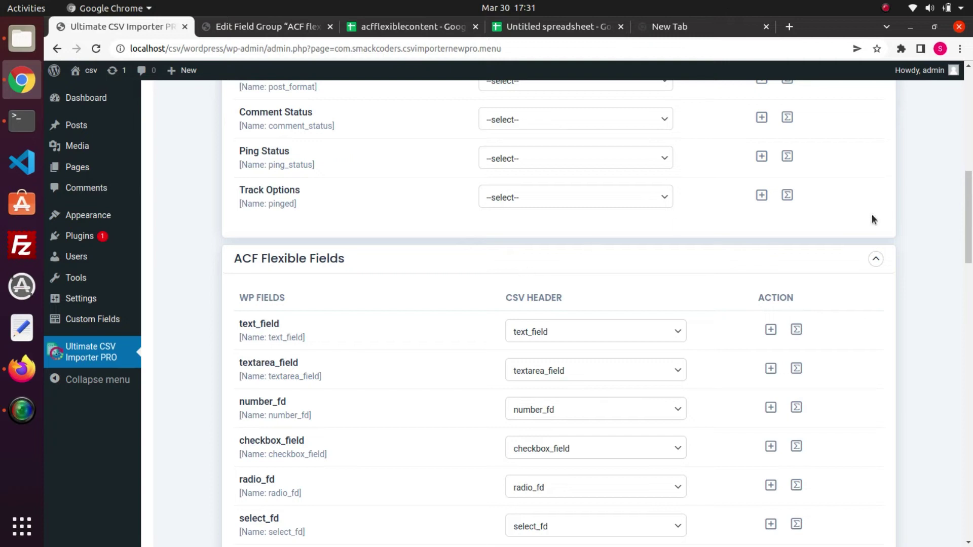
drag(970, 234, 972, 273)
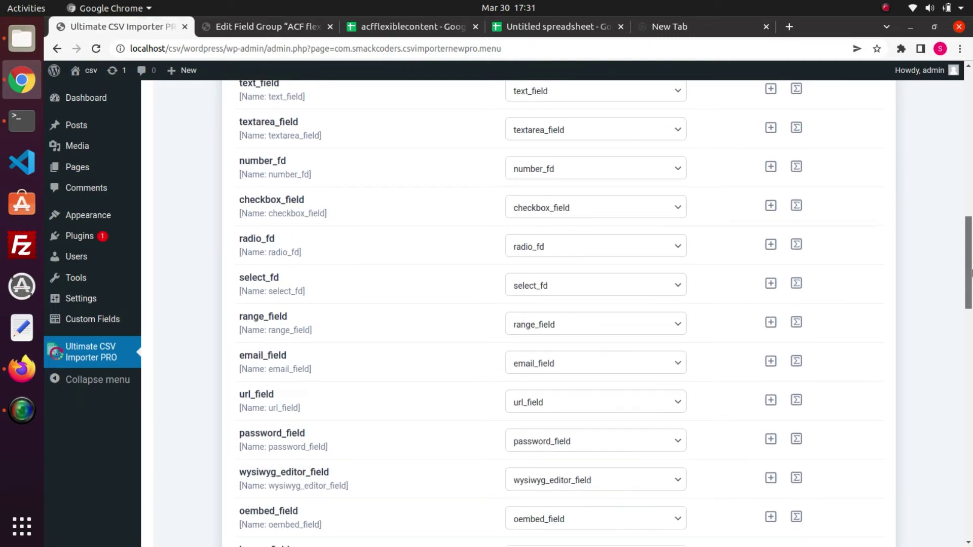
drag(972, 273, 972, 480)
Accept the field mapping and default media handling, then start the import.
click(866, 469)
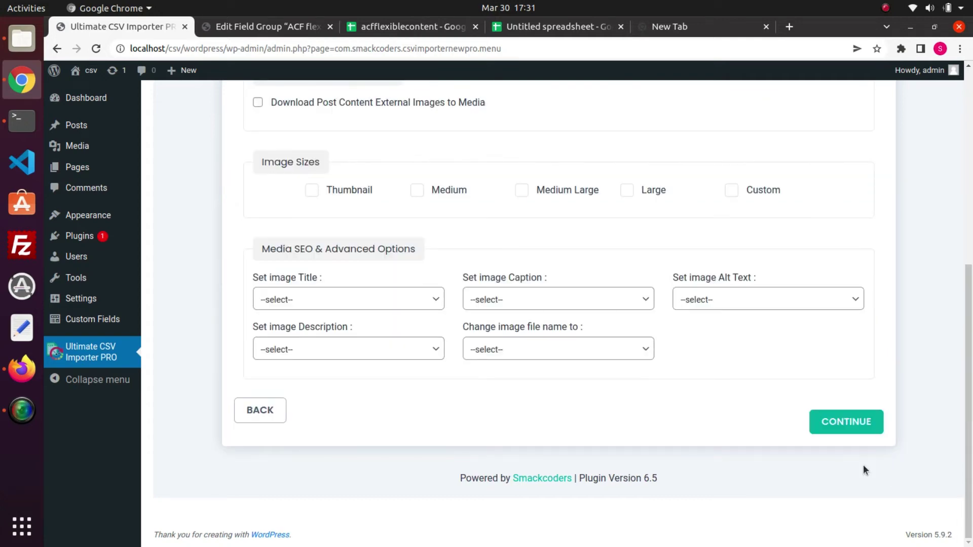
drag(970, 451, 972, 423)
click(840, 472)
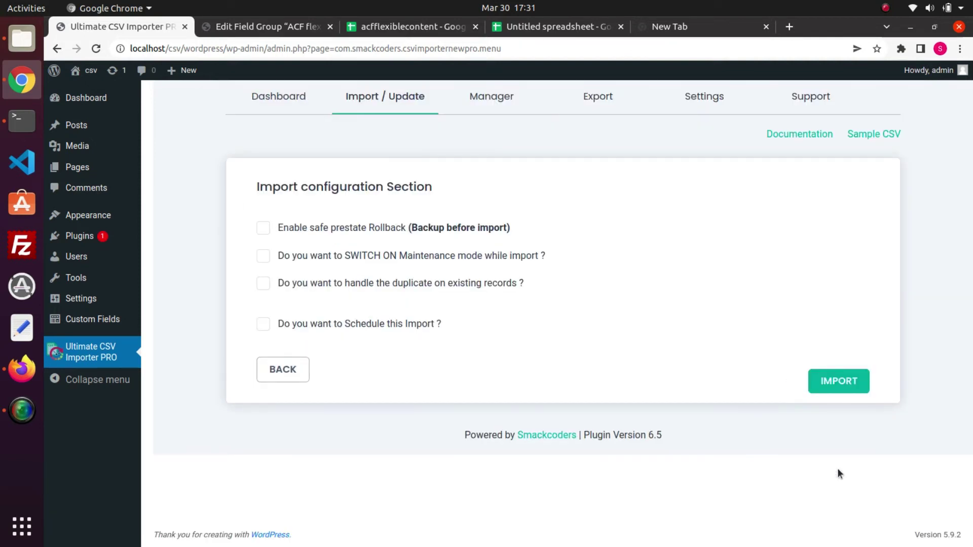
click(832, 382)
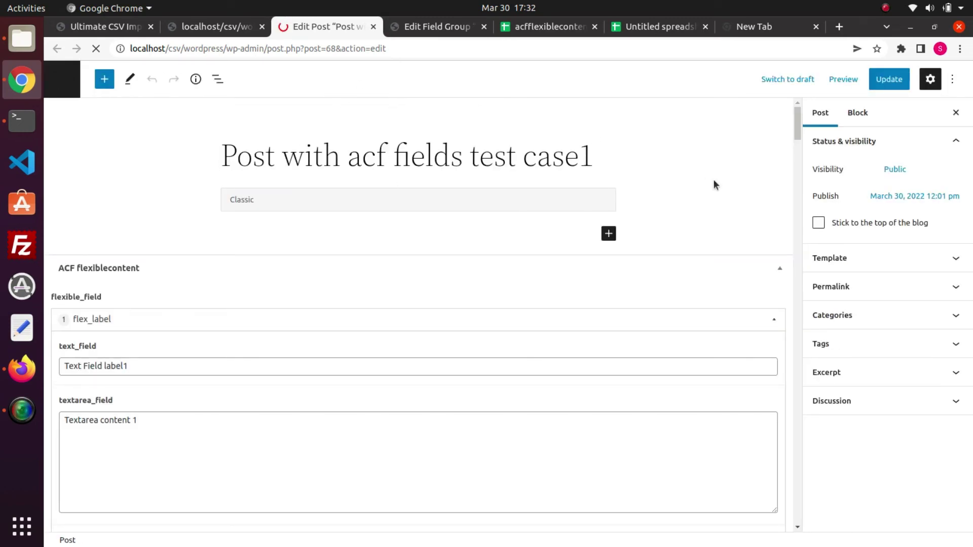
drag(796, 130, 796, 137)
scroll(795, 144, down, 1)
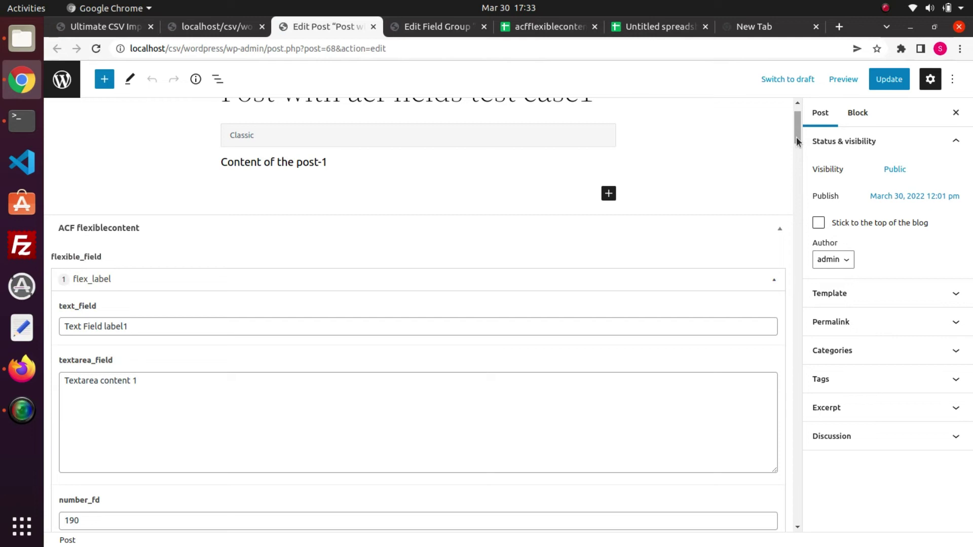
drag(795, 136, 756, 300)
scroll(754, 302, down, 10)
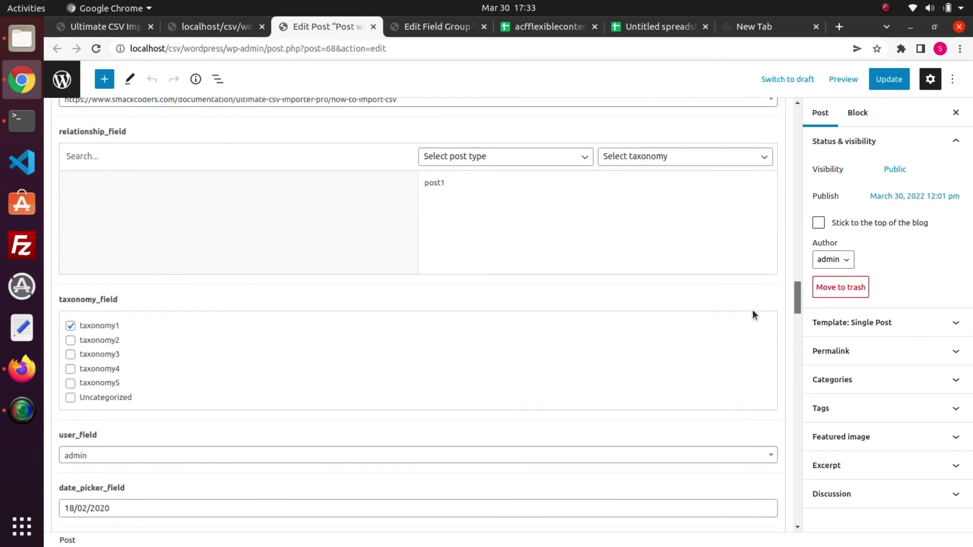
scroll(749, 318, down, 12)
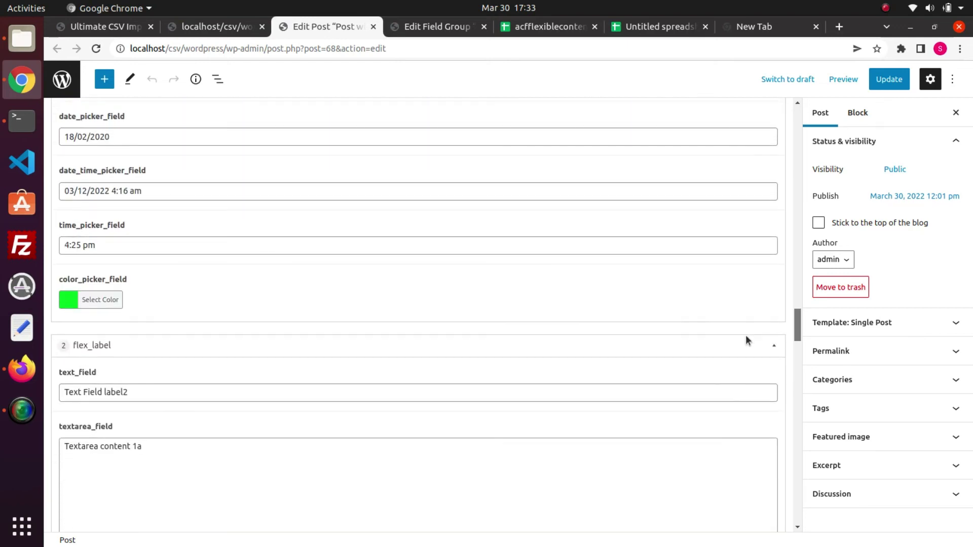
scroll(742, 350, down, 5)
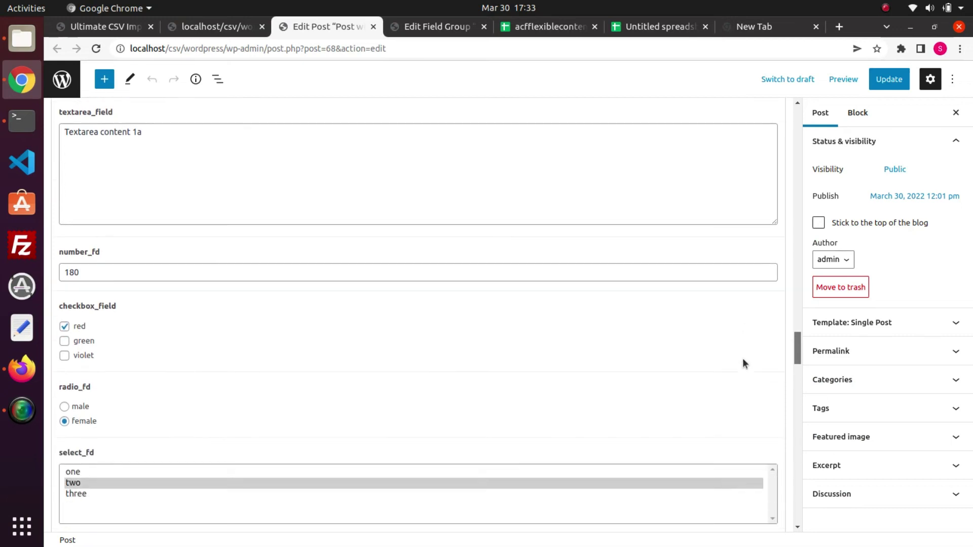
scroll(743, 364, down, 12)
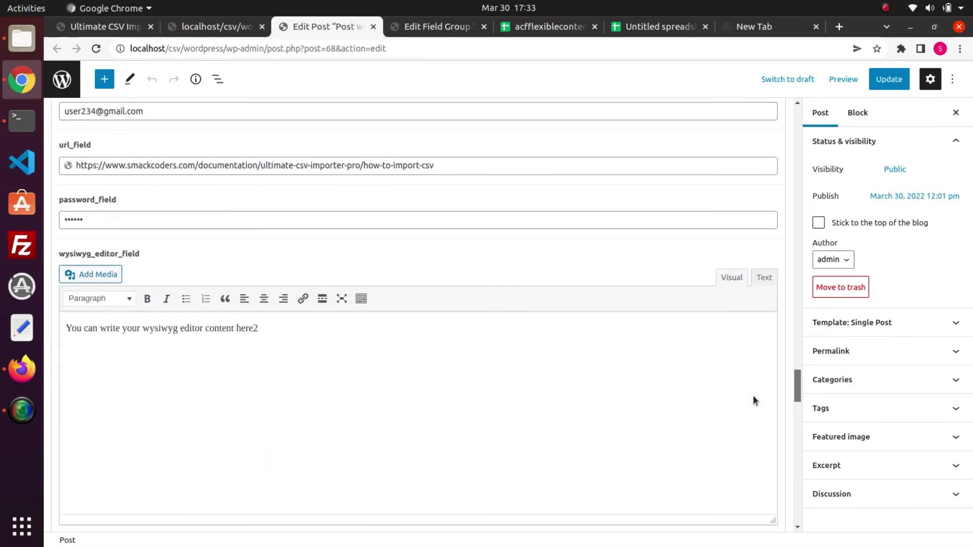
scroll(755, 410, down, 12)
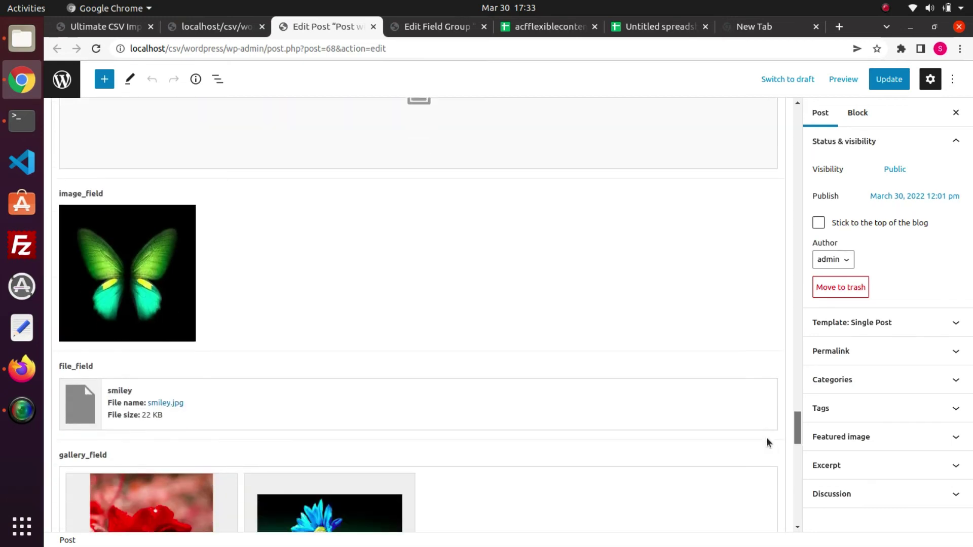
scroll(773, 459, down, 9)
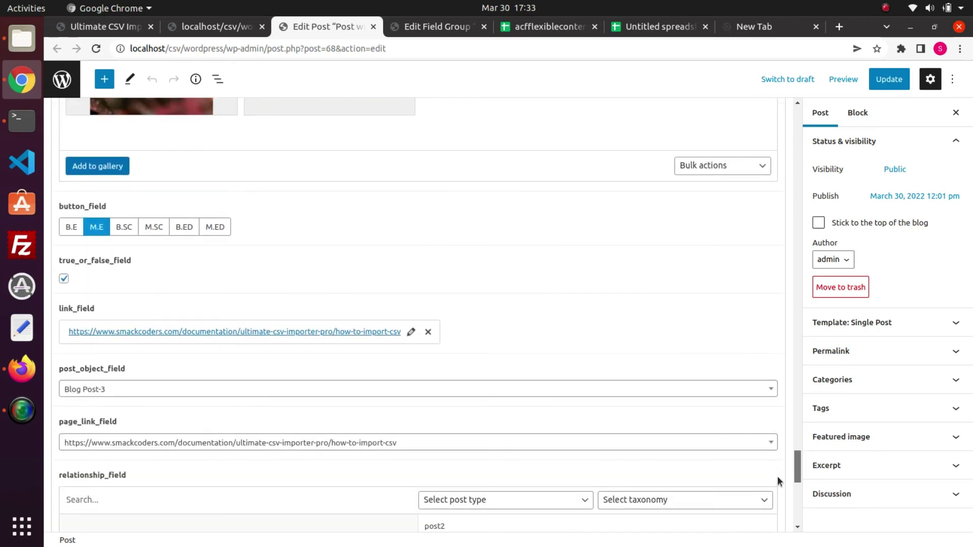
scroll(780, 488, down, 5)
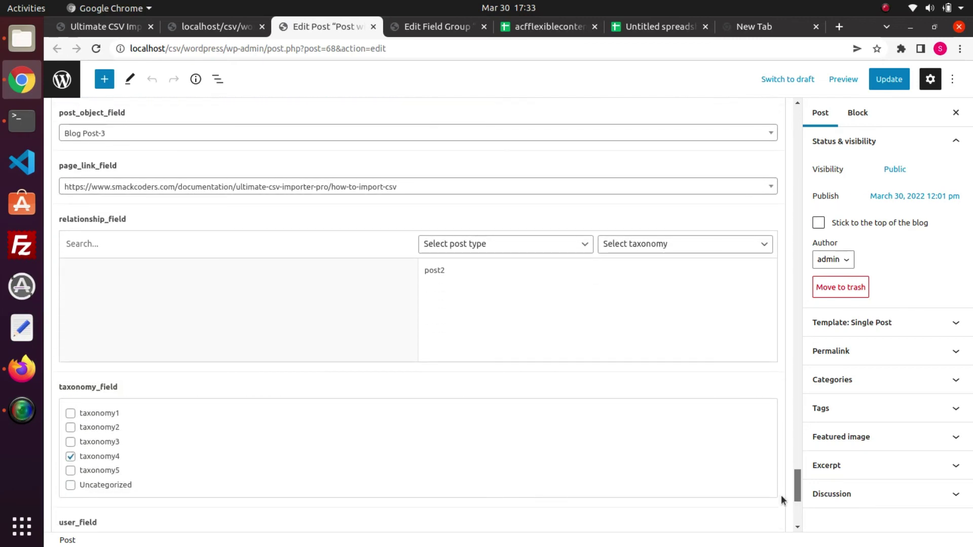
scroll(780, 500, down, 4)
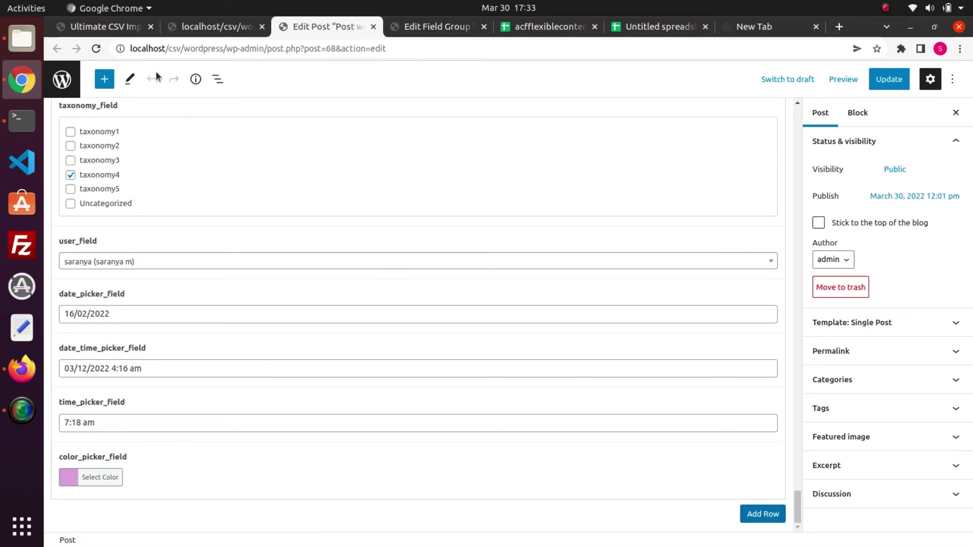
Return to the importer and start an export with Posts as the content type.
click(117, 26)
click(594, 101)
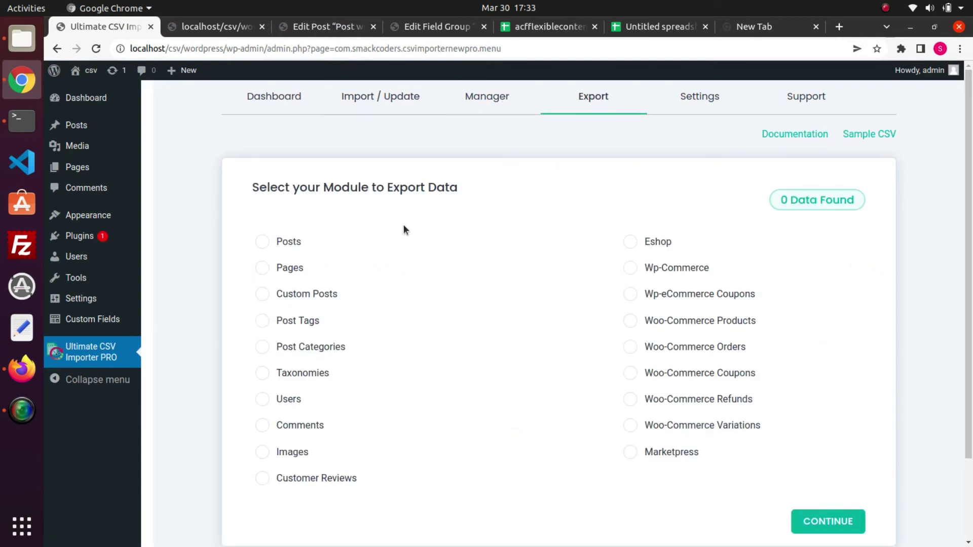
click(262, 243)
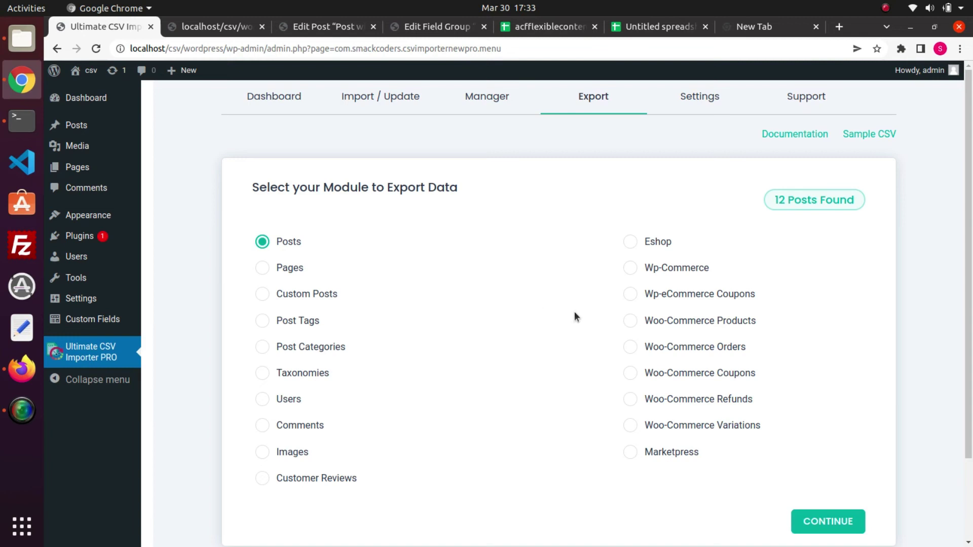
click(812, 527)
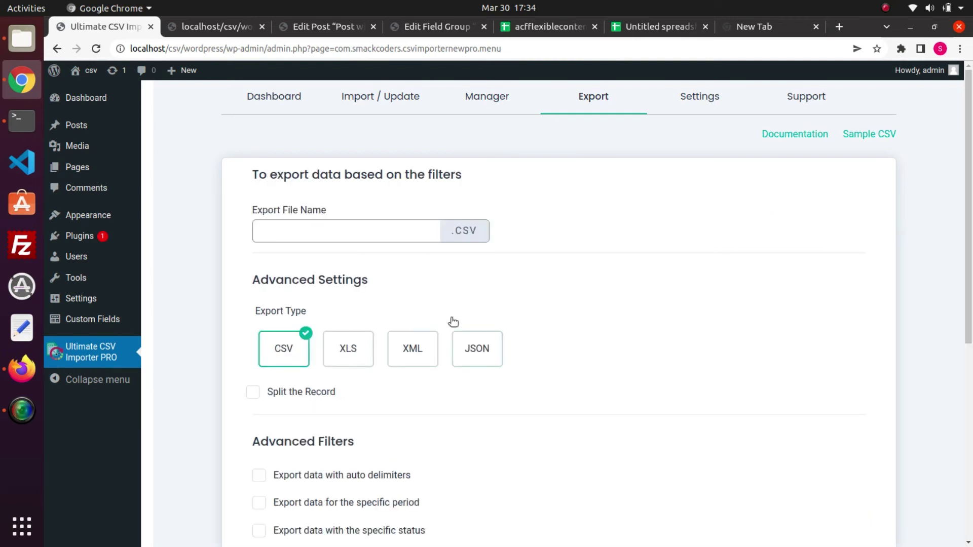
Export the 12 posts to a CSV named 'acfpostexports' and download it.
click(284, 231)
text(acf)
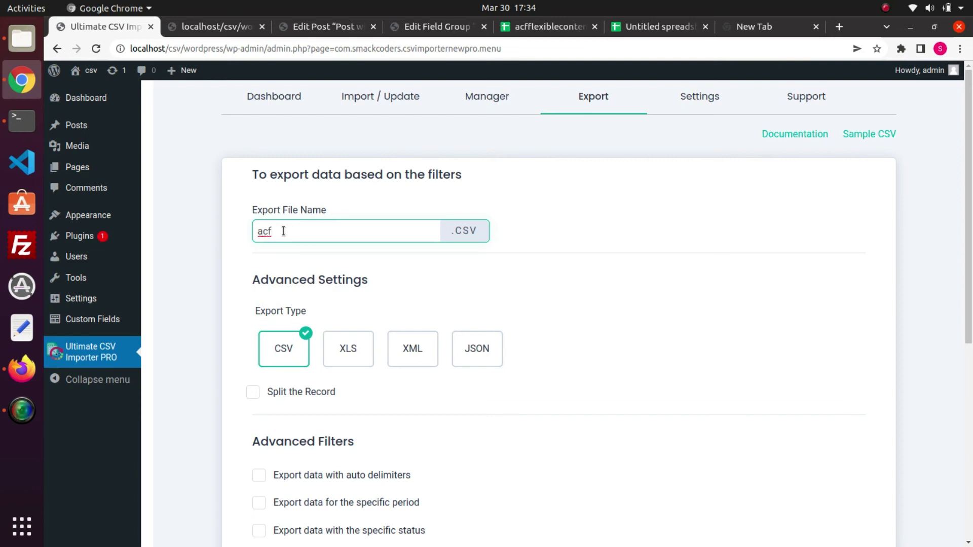
text(postexports)
drag(969, 337, 970, 360)
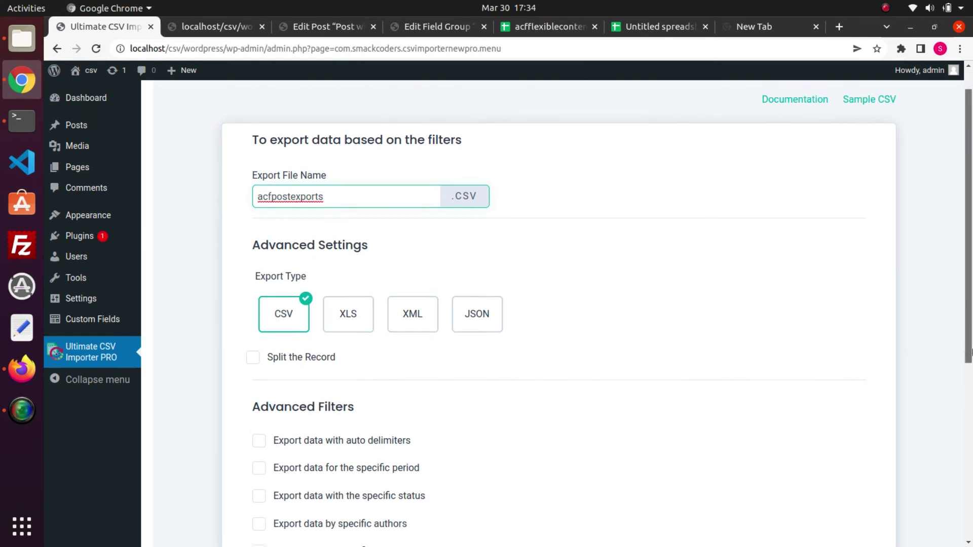
scroll(971, 360, down, 5)
scroll(971, 448, down, 6)
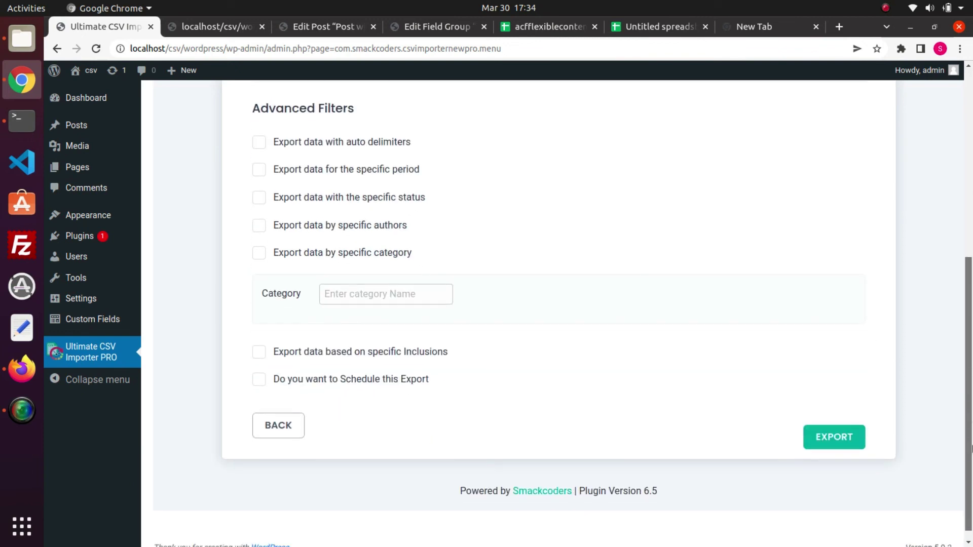
click(839, 433)
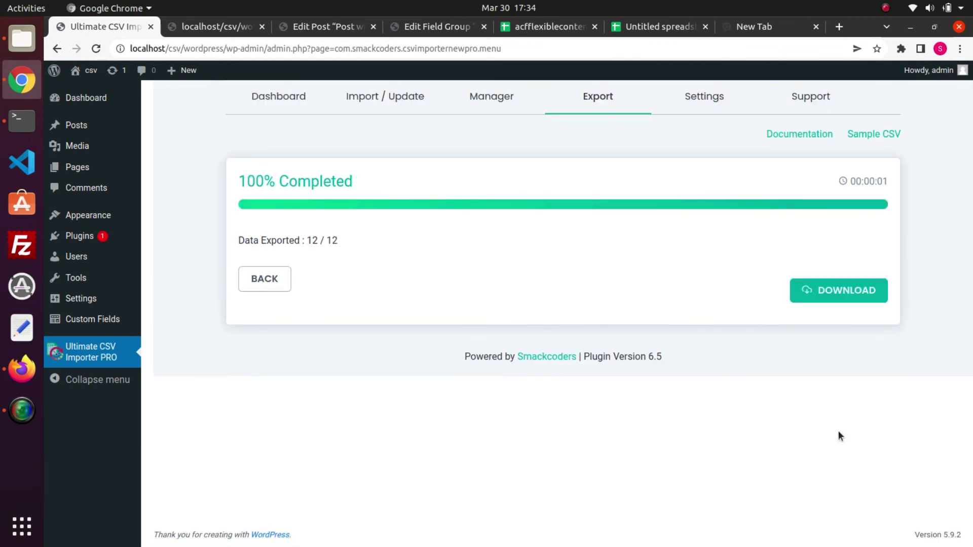
click(814, 290)
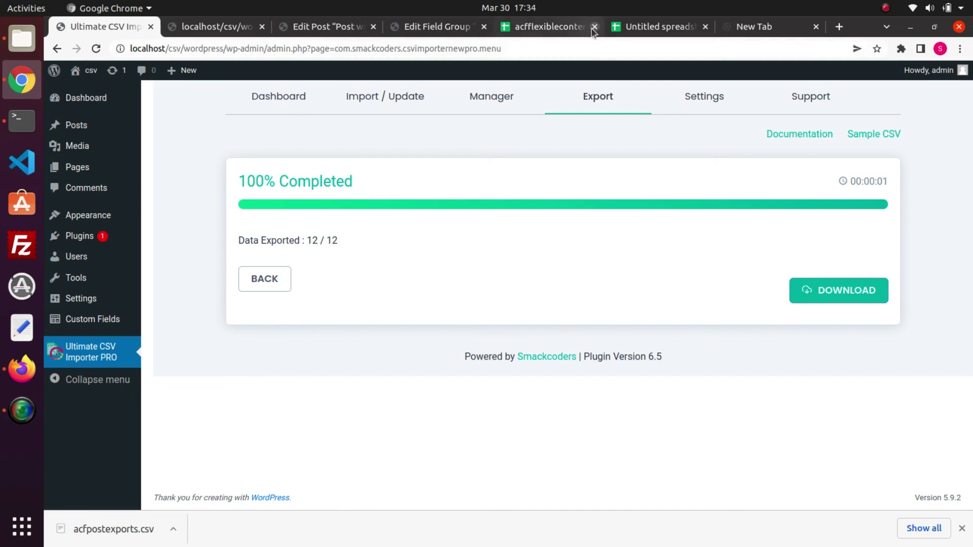
From the blank spreadsheet, upload acfpostexports.csv from the Downloads folder into Google Sheets.
click(651, 30)
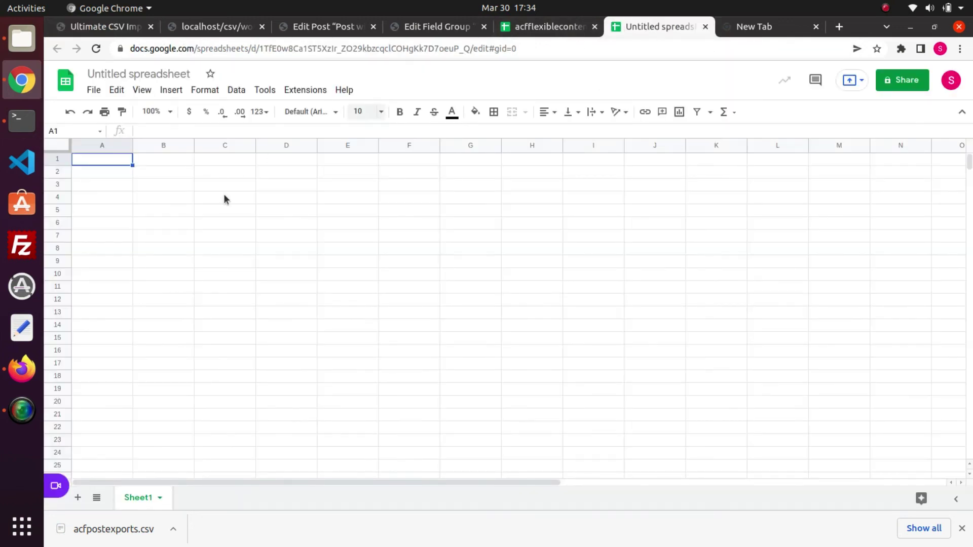
click(93, 92)
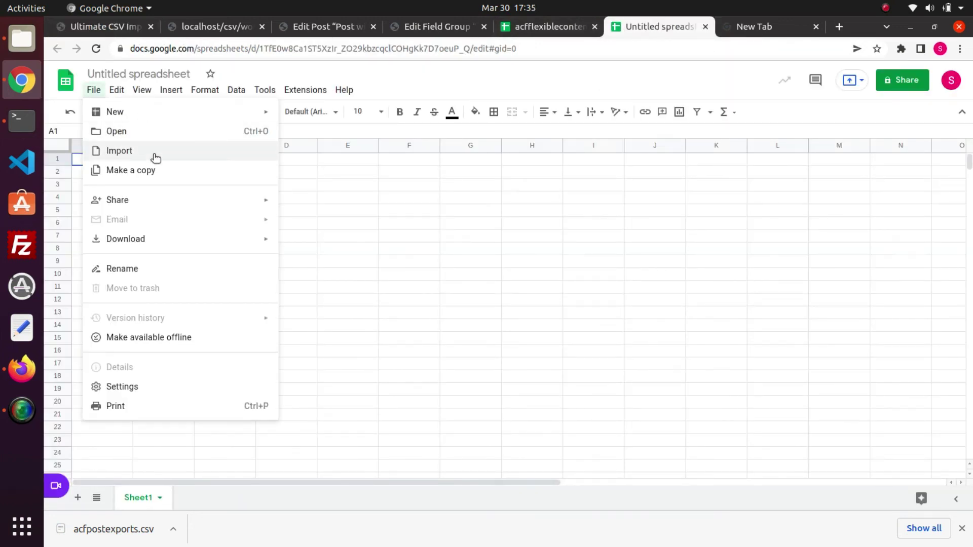
click(131, 135)
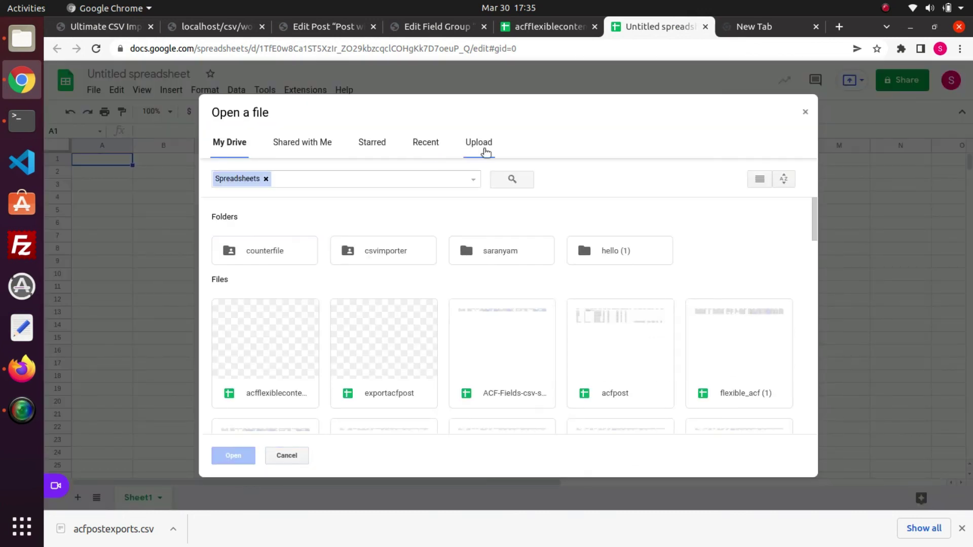
click(479, 144)
click(511, 316)
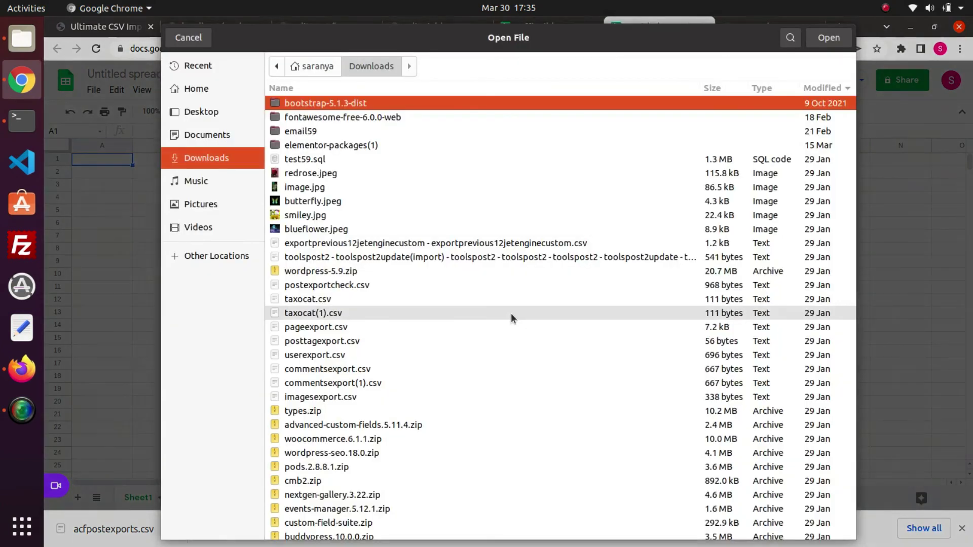
text(acf)
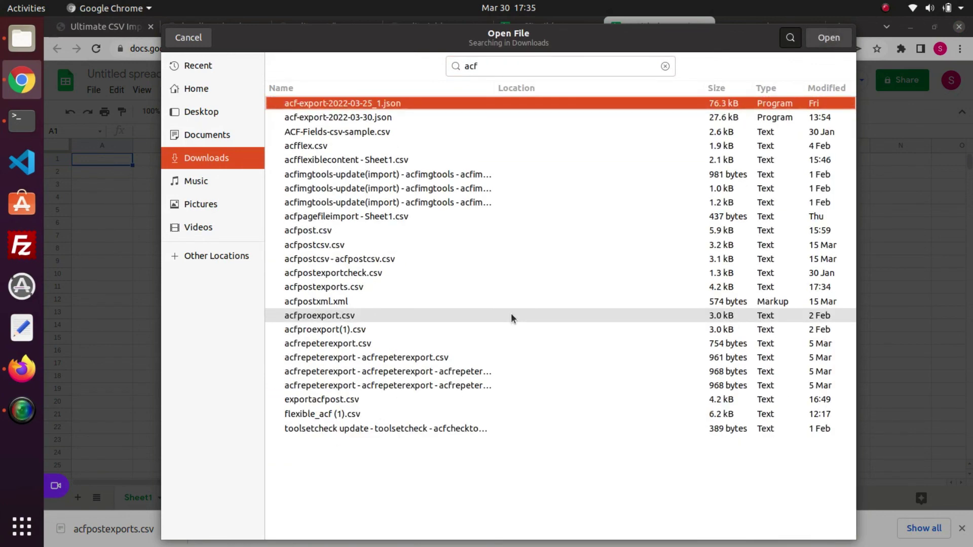
text(po)
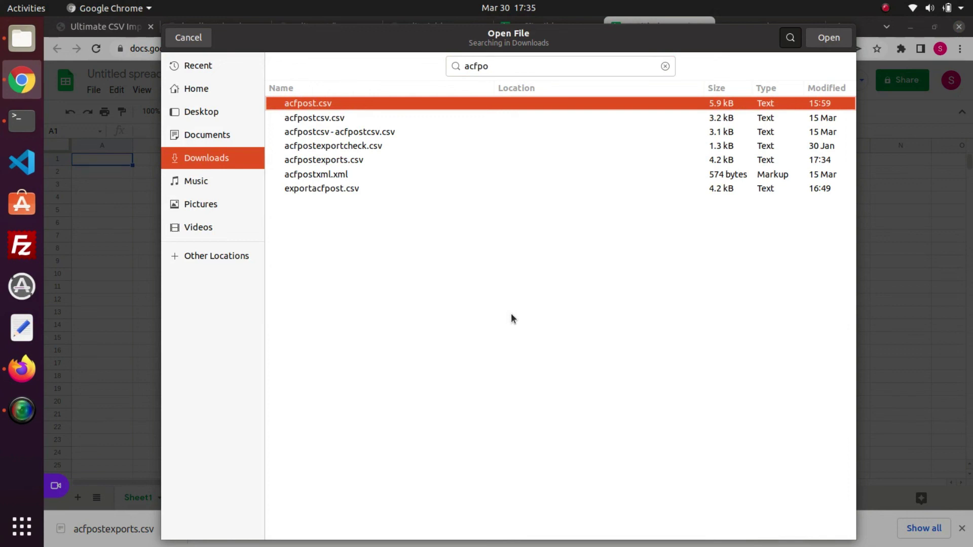
click(427, 167)
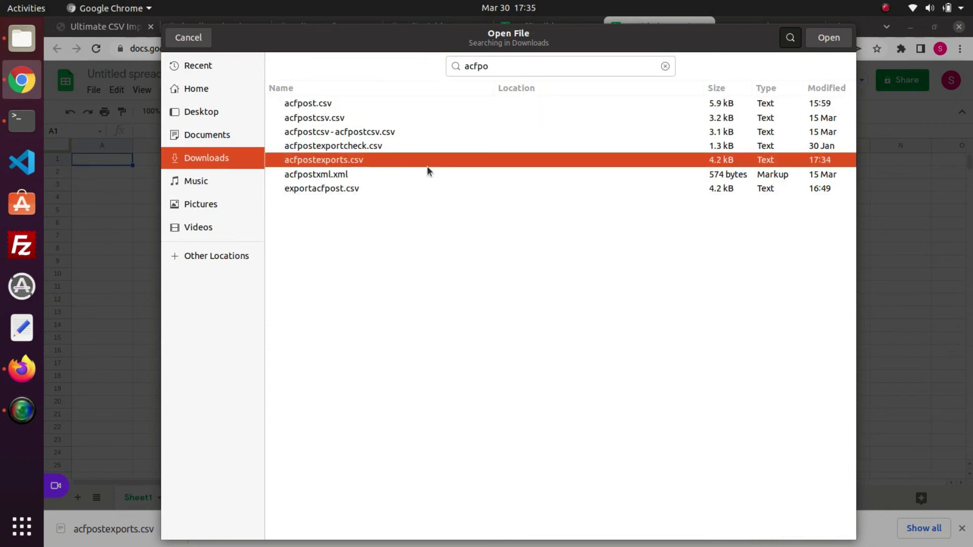
click(830, 40)
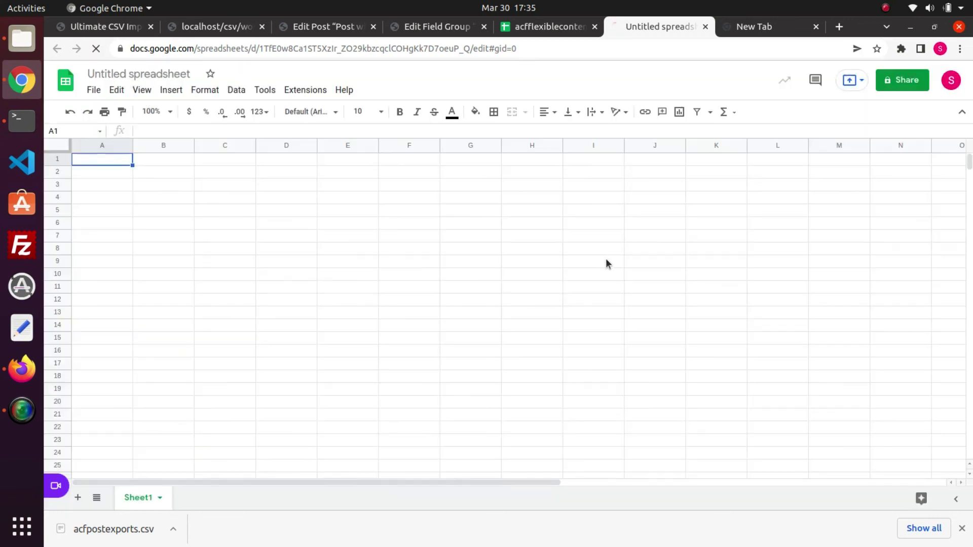
Review row 13 from title and content across the ACF columns, e.g. '190|180' under number_fd.
click(184, 334)
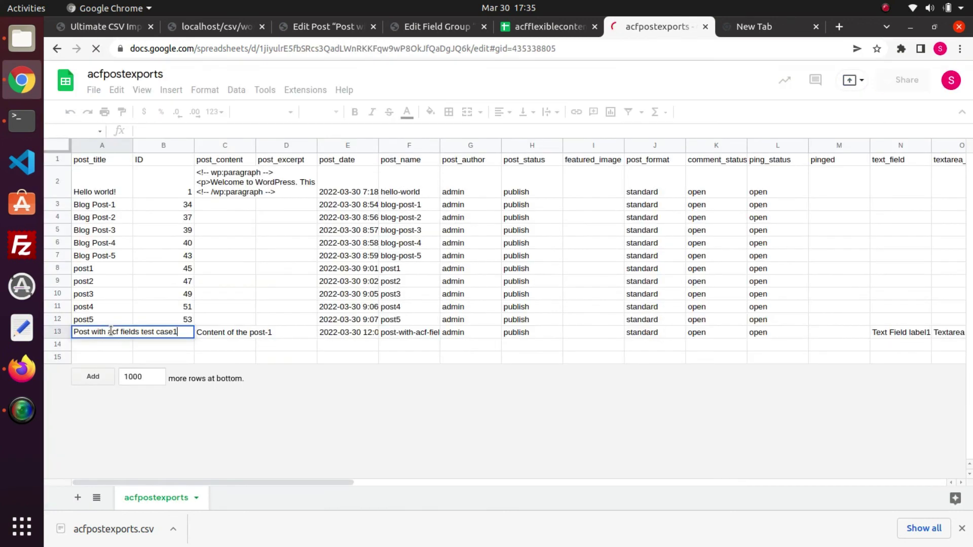
click(202, 333)
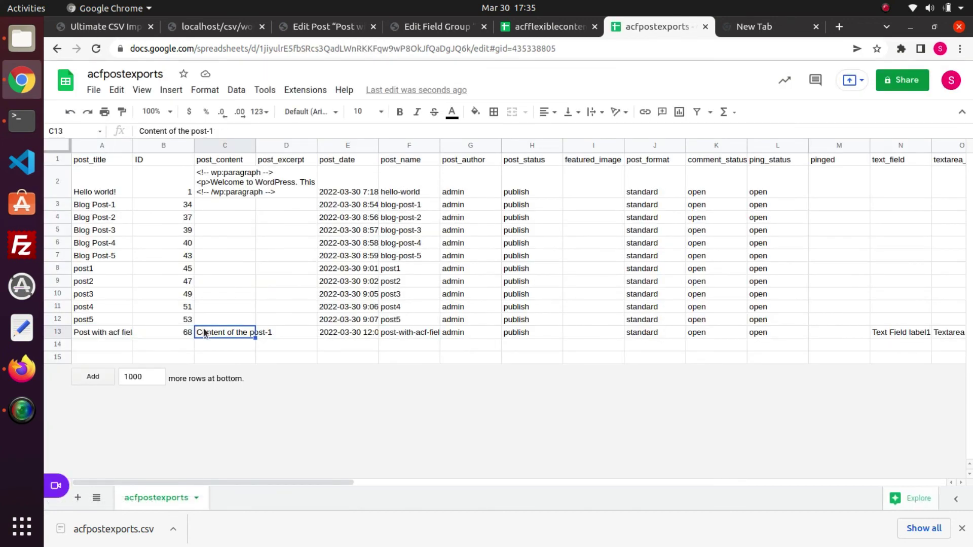
key(Right)
key(Right)
key(Right)
key(Right)
key(Right)
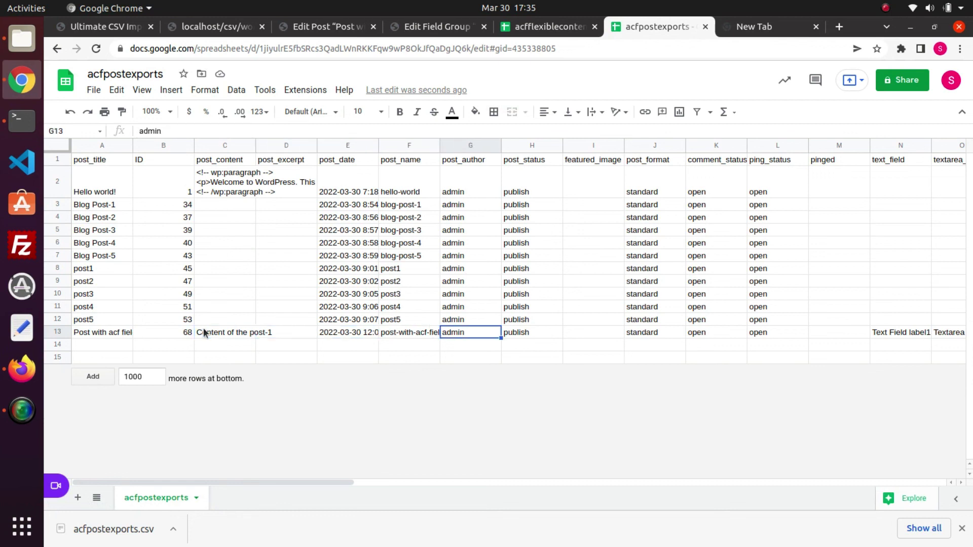
key(Right)
key(Right)
key(Right)
key(Right)
key(Right)
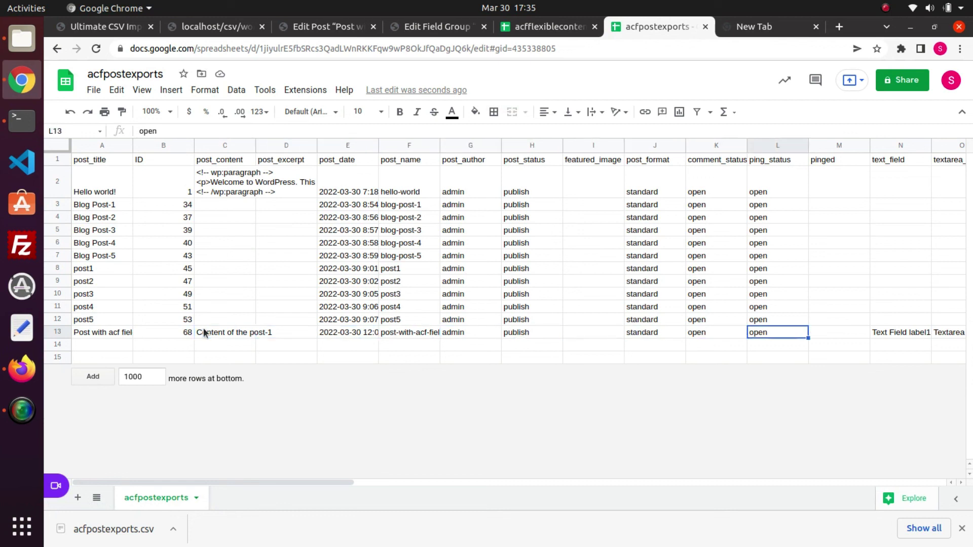
key(Right)
key(Right)
key(Right)
key(Right)
key(Right)
key(Right)
key(Right)
key(Right)
key(Right)
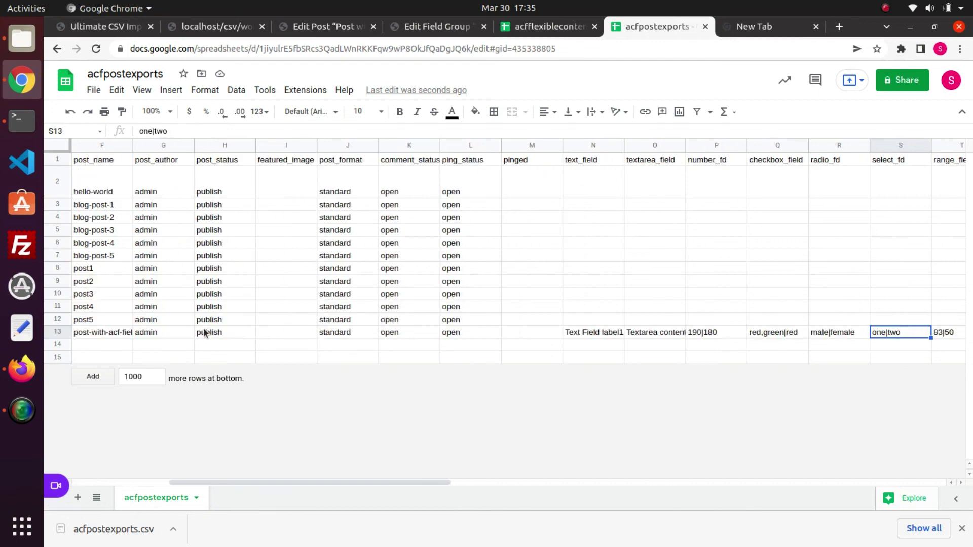
key(Right)
key(Right)
key(Right)
key(Right)
key(Right)
key(Right)
key(Right)
key(Right)
key(Right)
key(Right)
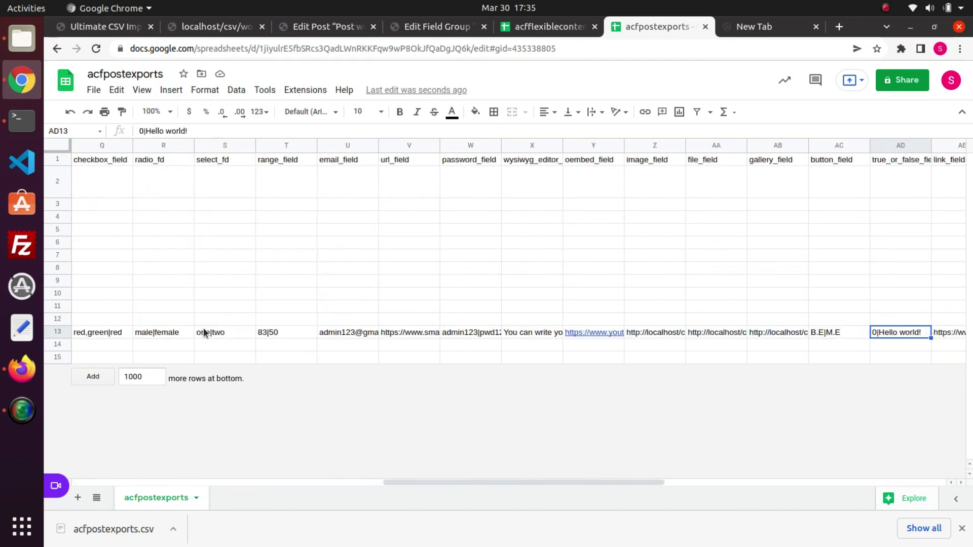
key(Right)
key(Right)
key(Right)
key(Right)
key(Right)
key(Right)
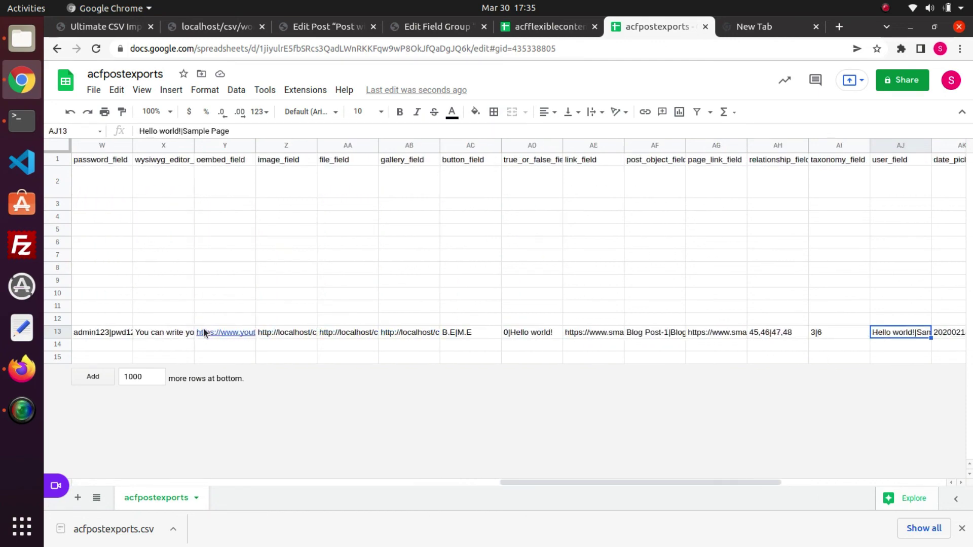
key(Right)
key(Right)
key(Right)
key(Right)
key(Right)
key(Right)
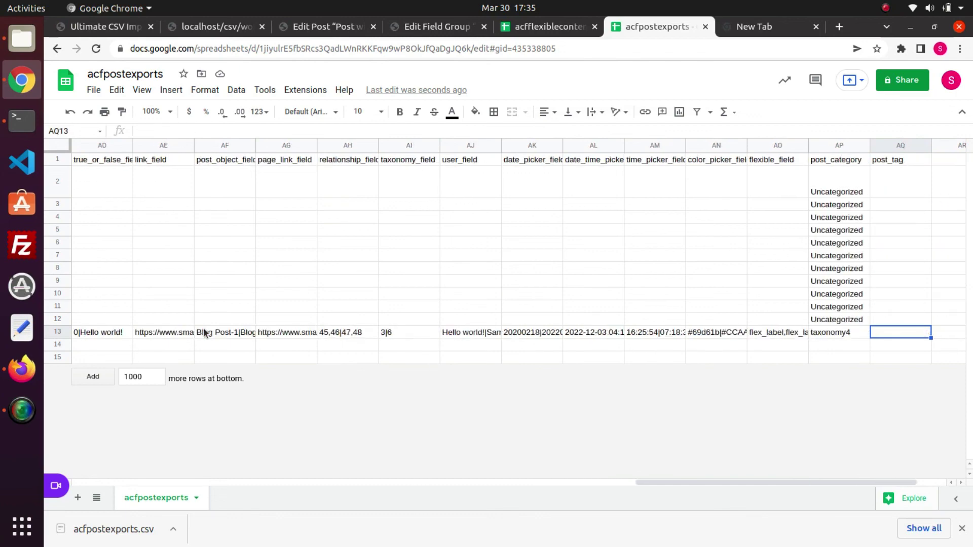
key(Left)
key(Left)
key(Left)
key(Left)
key(Left)
key(Left)
key(Left)
key(Left)
key(Left)
key(Left)
key(Left)
key(Left)
key(Left)
key(Left)
key(Left)
key(Left)
key(Left)
key(Left)
key(Left)
key(Left)
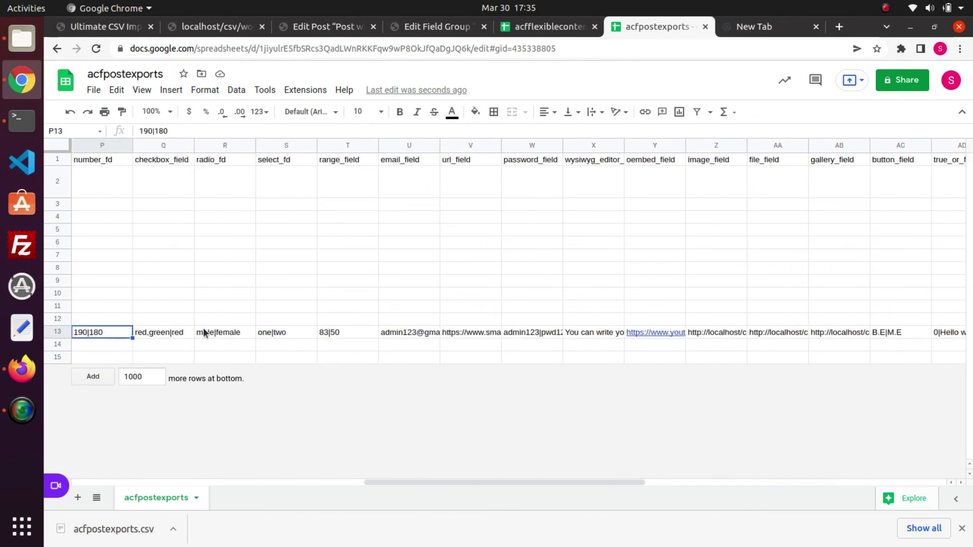